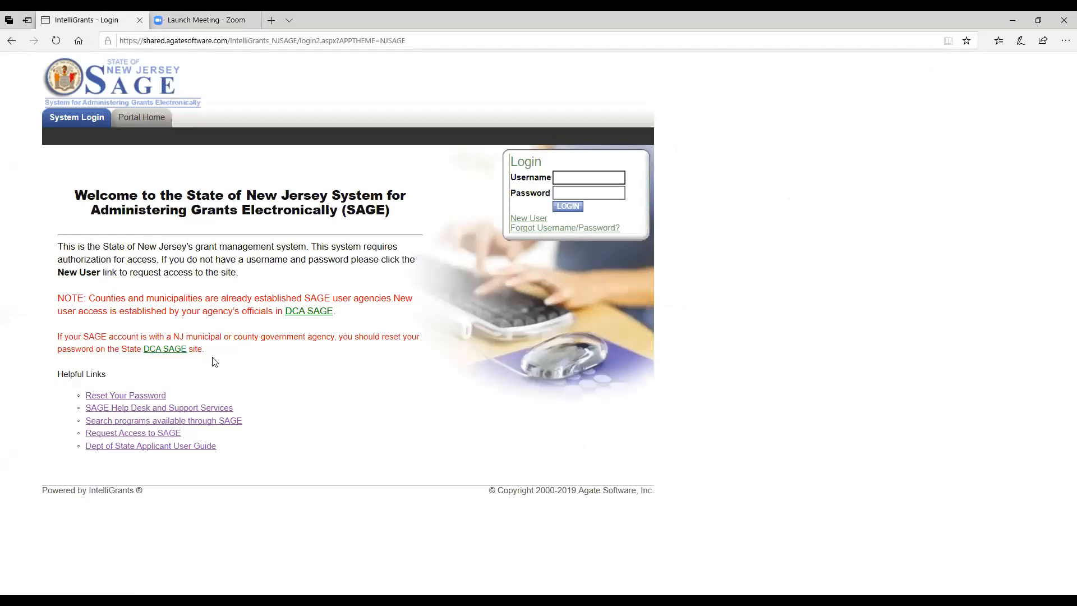
Step: Sign in to NJ SAGE with the saved username and password
{"action": "left_click", "coordinate": [571, 179]}
{"action": "left_click", "coordinate": [571, 179]}
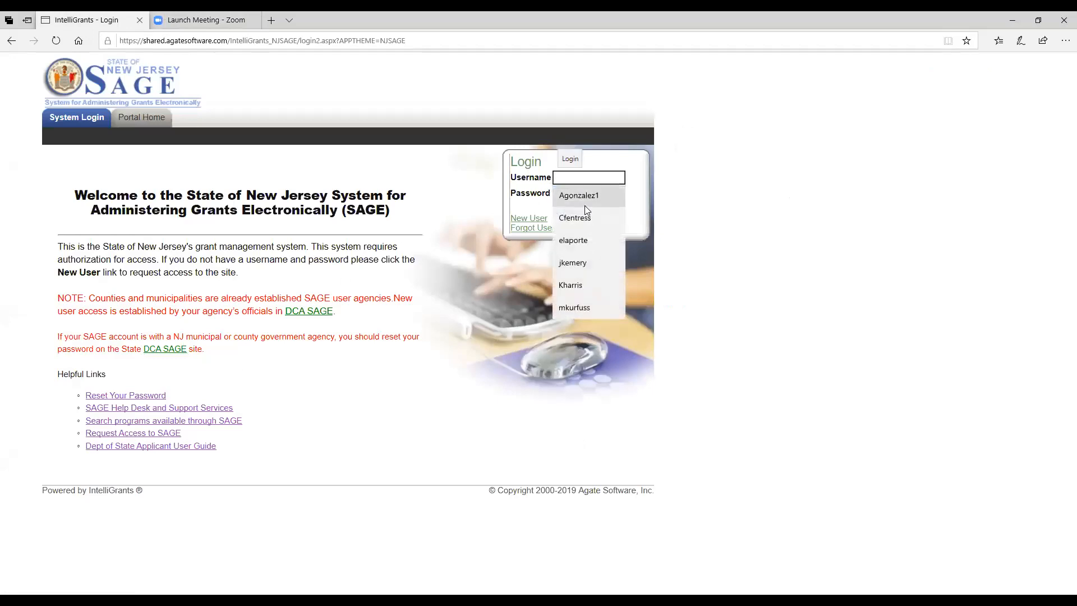
{"action": "left_click", "coordinate": [585, 196]}
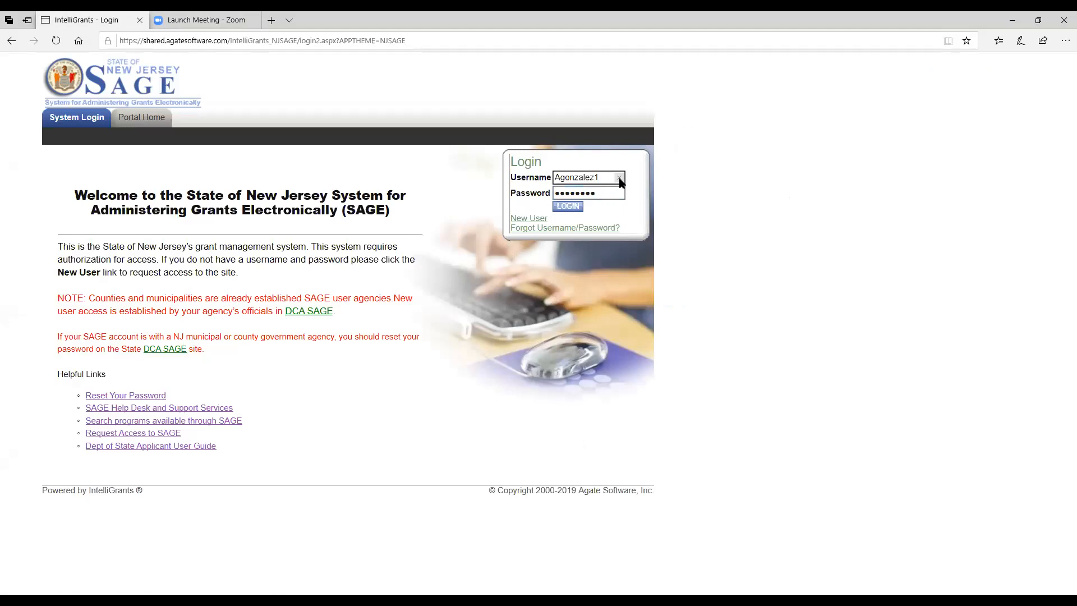
{"action": "left_click", "coordinate": [569, 209]}
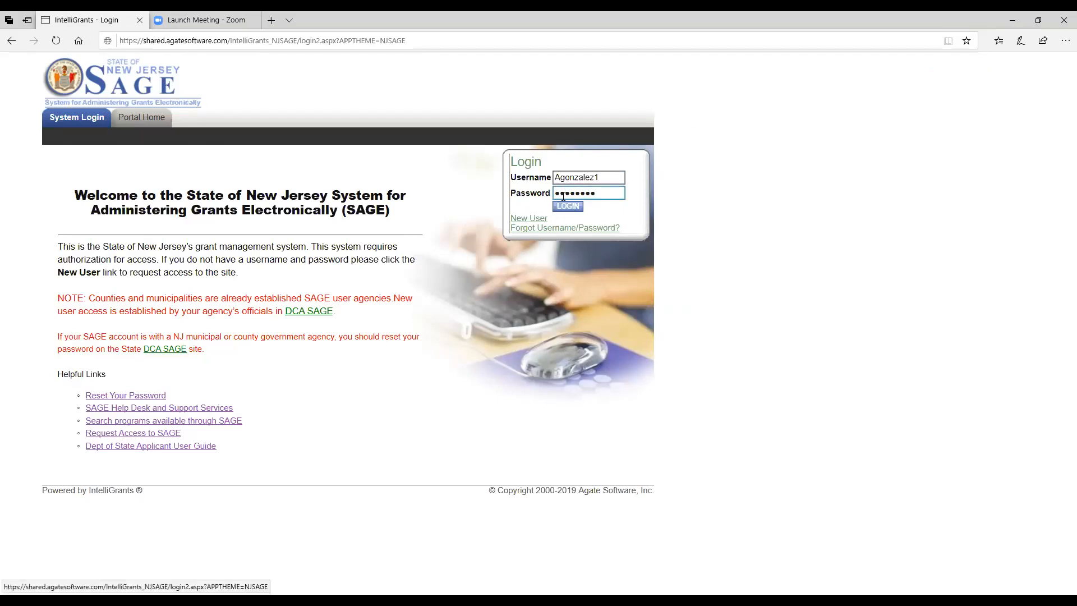
{"action": "left_click", "coordinate": [569, 207]}
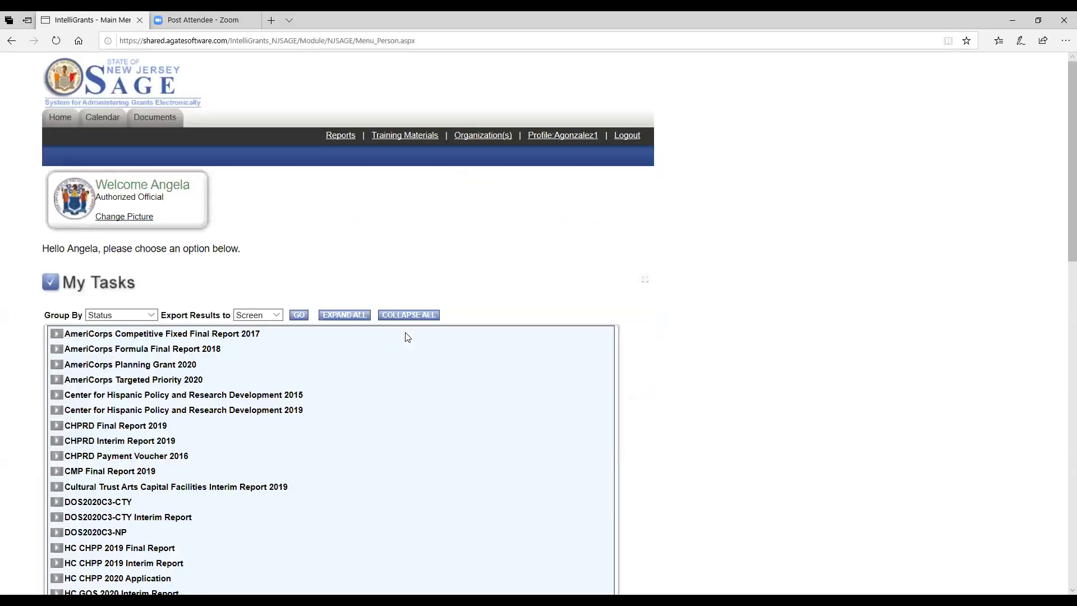
Step: Go to the All Documents Search page from the Documents tab
{"action": "scroll", "coordinate": [379, 307], "scroll_direction": "down", "scroll_amount": 3}
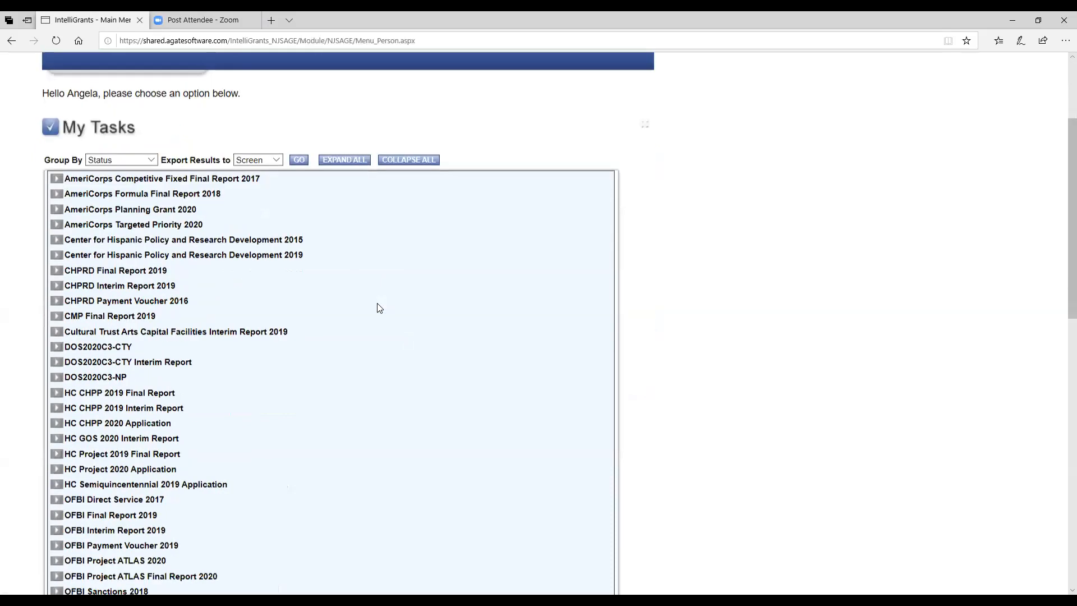
{"action": "scroll", "coordinate": [379, 307], "scroll_direction": "down", "scroll_amount": 3}
{"action": "scroll", "coordinate": [379, 308], "scroll_direction": "up", "scroll_amount": 4}
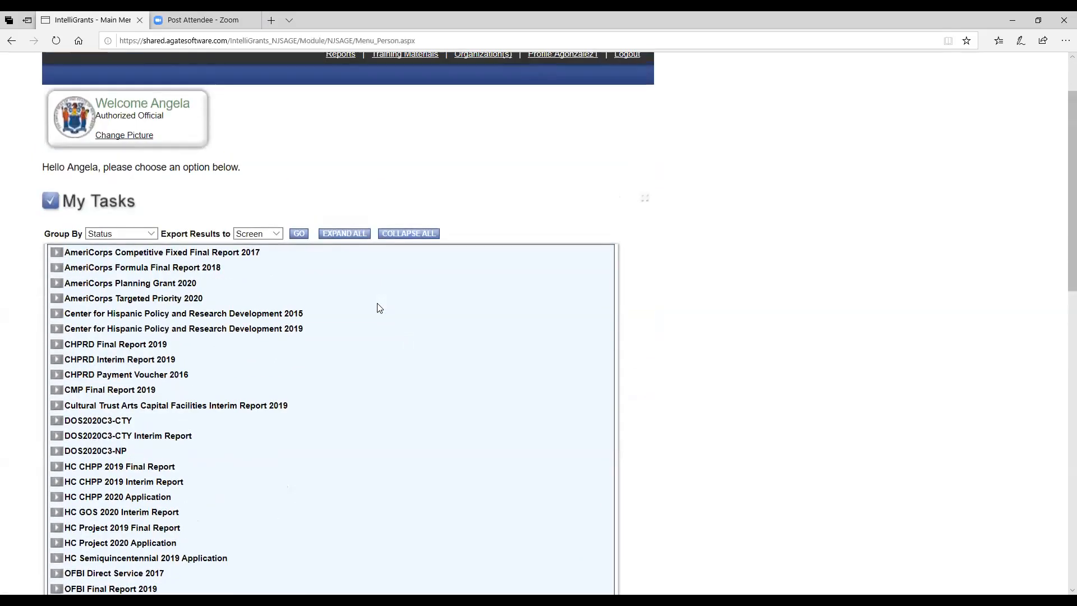
{"action": "scroll", "coordinate": [379, 307], "scroll_direction": "up", "scroll_amount": 2}
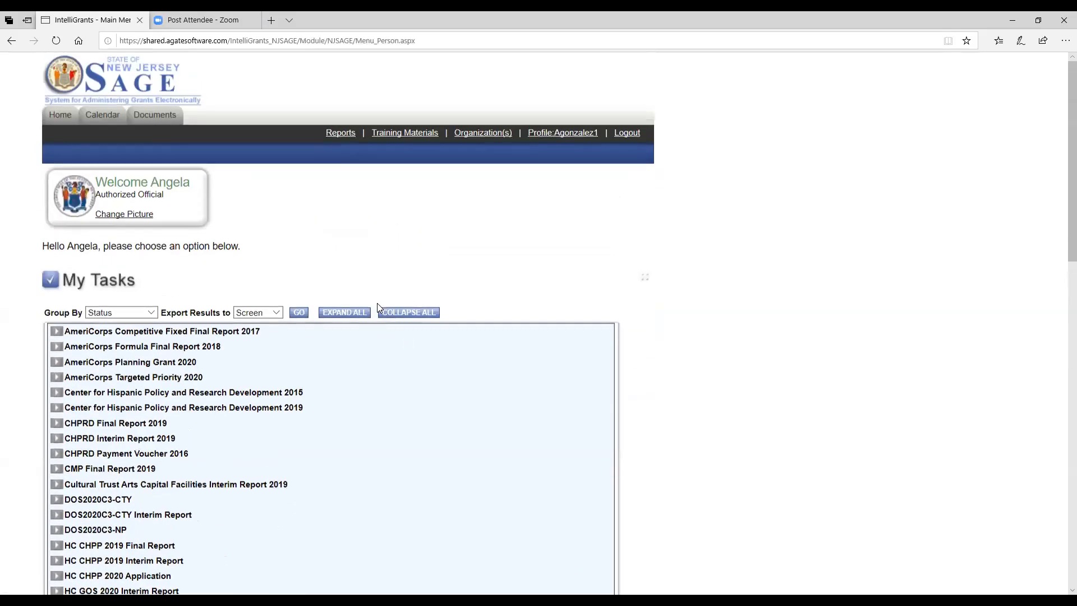
{"action": "left_click", "coordinate": [153, 121]}
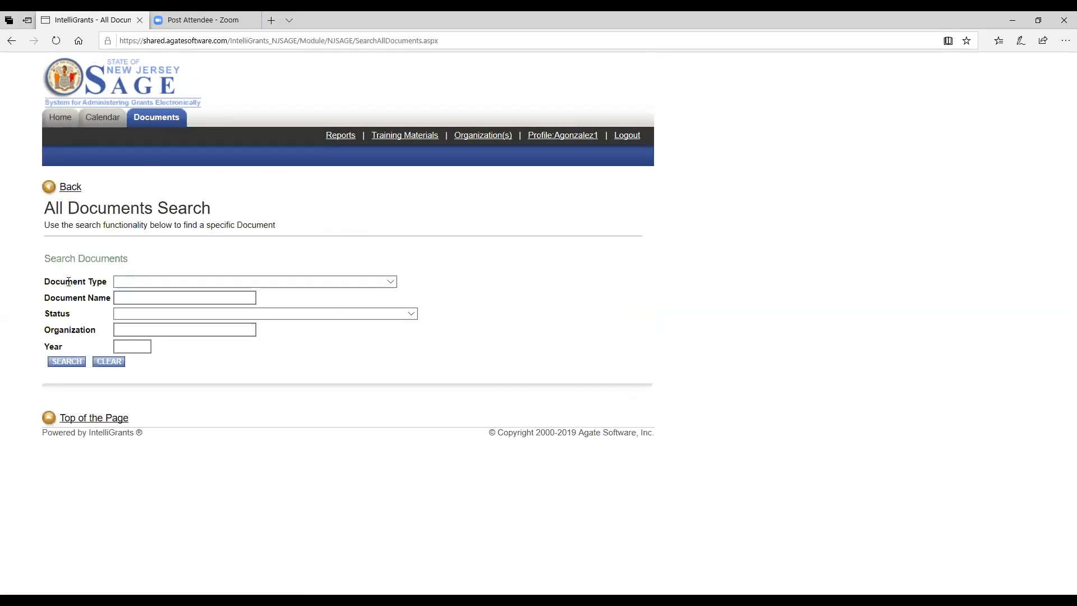
Step: Set Document Type to OFBI Social Innovation 2020
{"action": "left_click", "coordinate": [391, 281]}
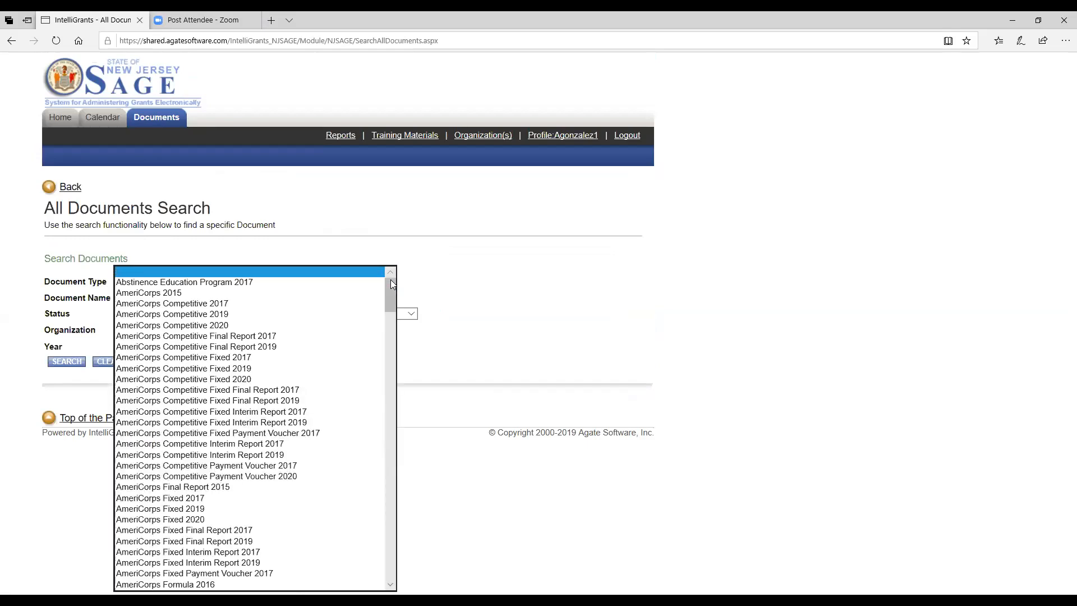
{"action": "left_click_drag", "start_coordinate": [393, 310], "coordinate": [386, 523]}
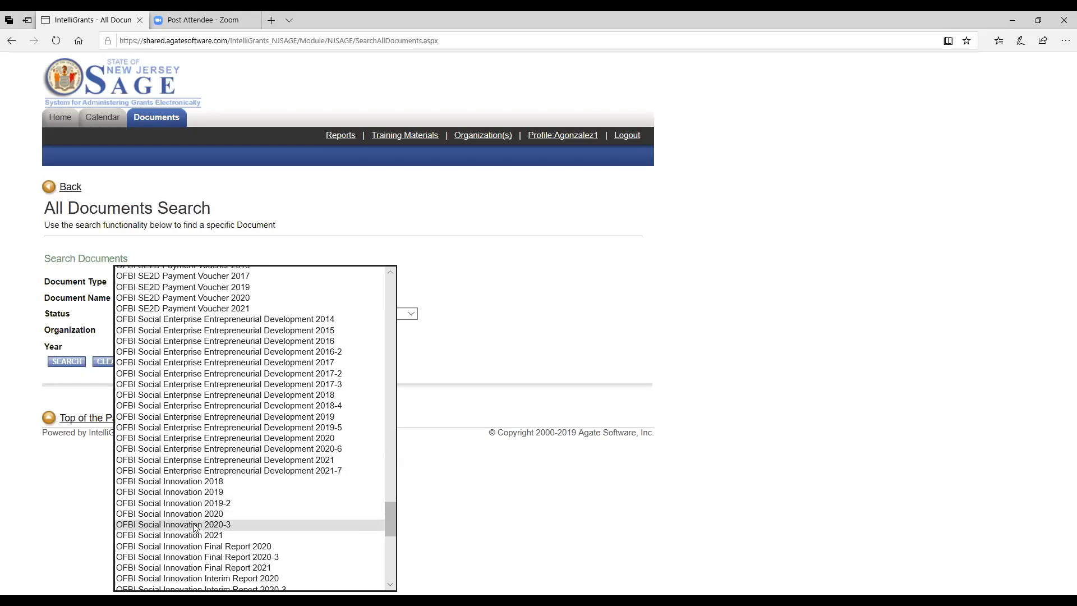
{"action": "scroll", "coordinate": [240, 525], "scroll_direction": "down", "scroll_amount": 5}
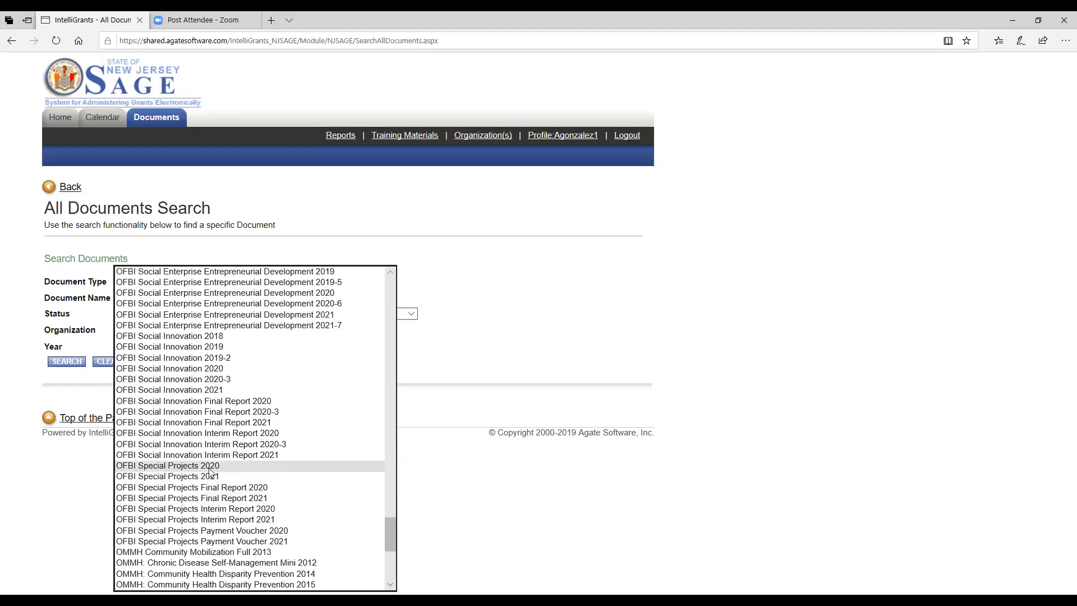
{"action": "scroll", "coordinate": [211, 471], "scroll_direction": "up", "scroll_amount": 20}
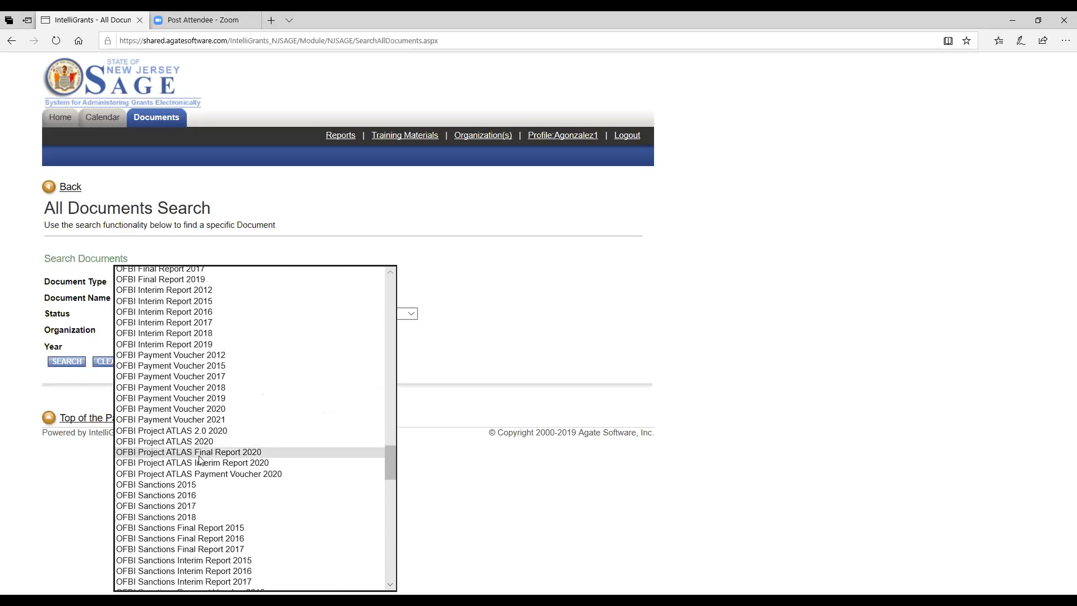
{"action": "scroll", "coordinate": [200, 457], "scroll_direction": "down", "scroll_amount": 6}
{"action": "scroll", "coordinate": [200, 459], "scroll_direction": "down", "scroll_amount": 6}
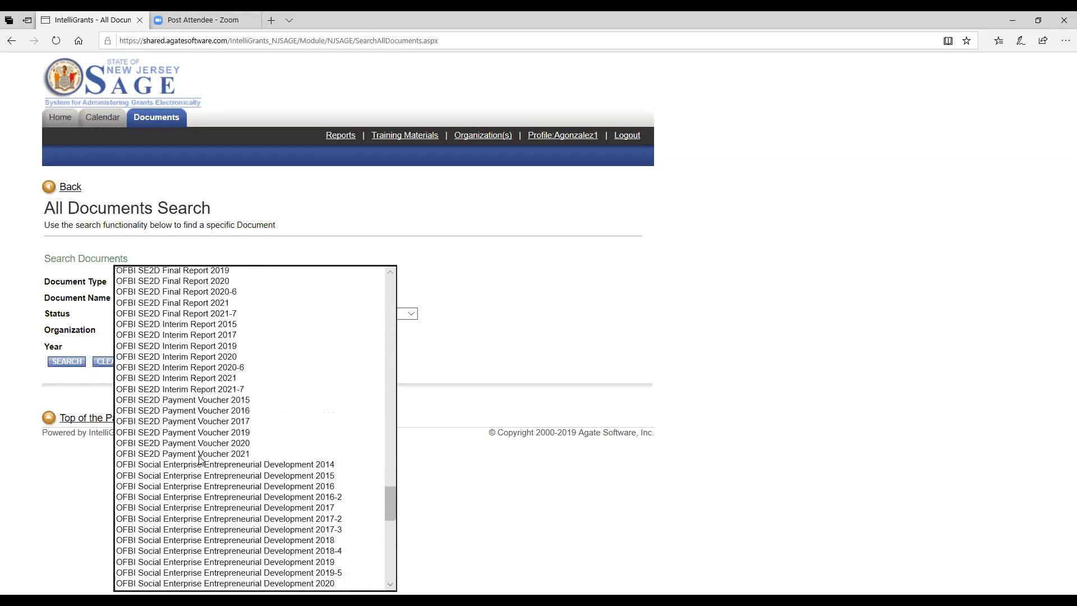
{"action": "scroll", "coordinate": [201, 459], "scroll_direction": "down", "scroll_amount": 6}
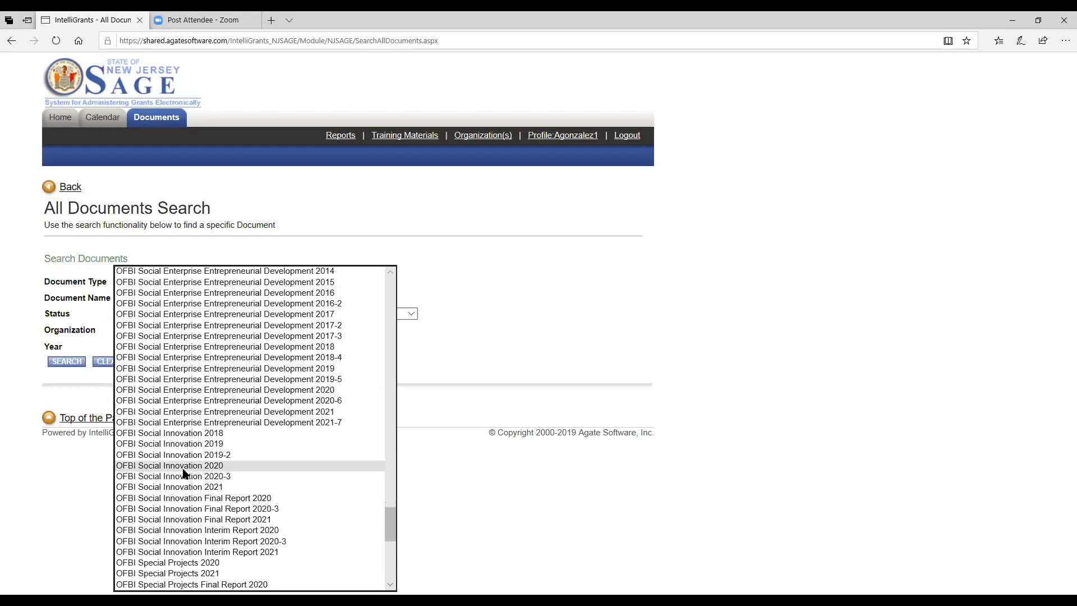
{"action": "left_click", "coordinate": [183, 469]}
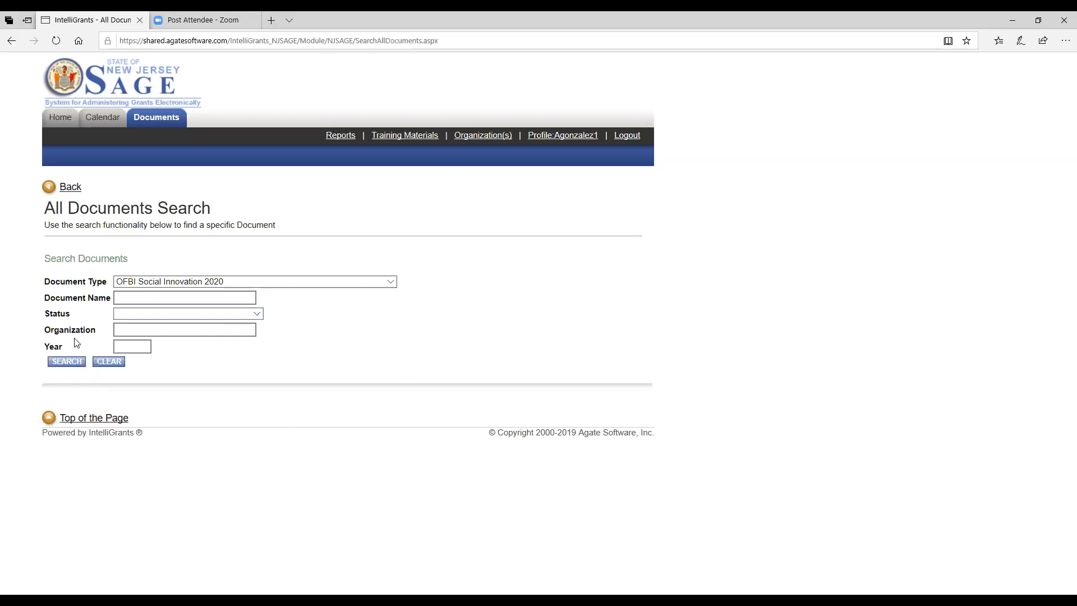
Step: Search for Executed documents and open the resulting OFBI Social Innovation 2020 grant document
{"action": "left_click", "coordinate": [259, 314]}
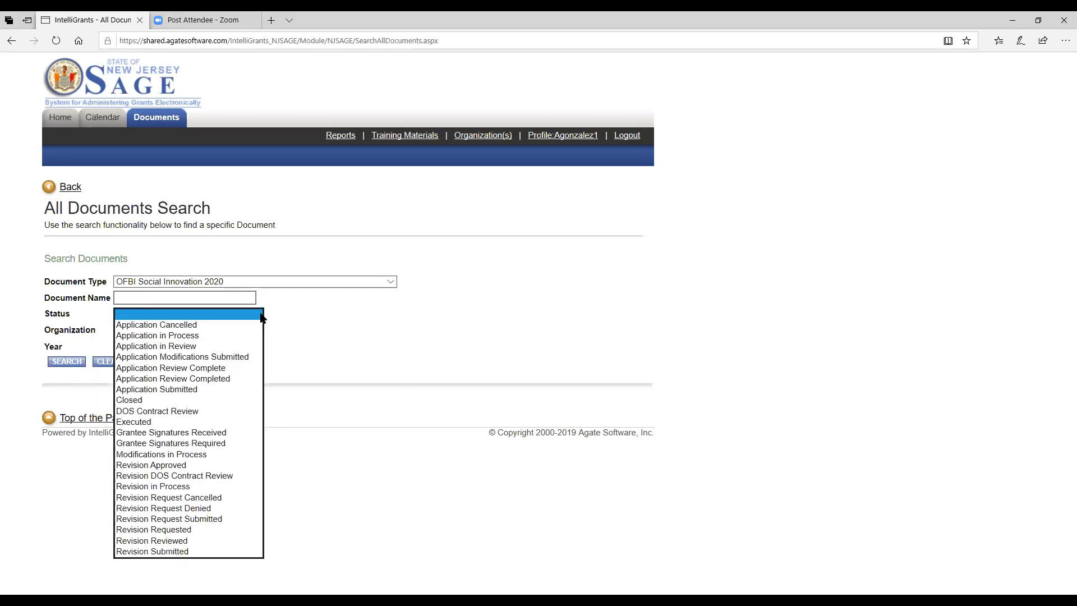
{"action": "left_click", "coordinate": [145, 426]}
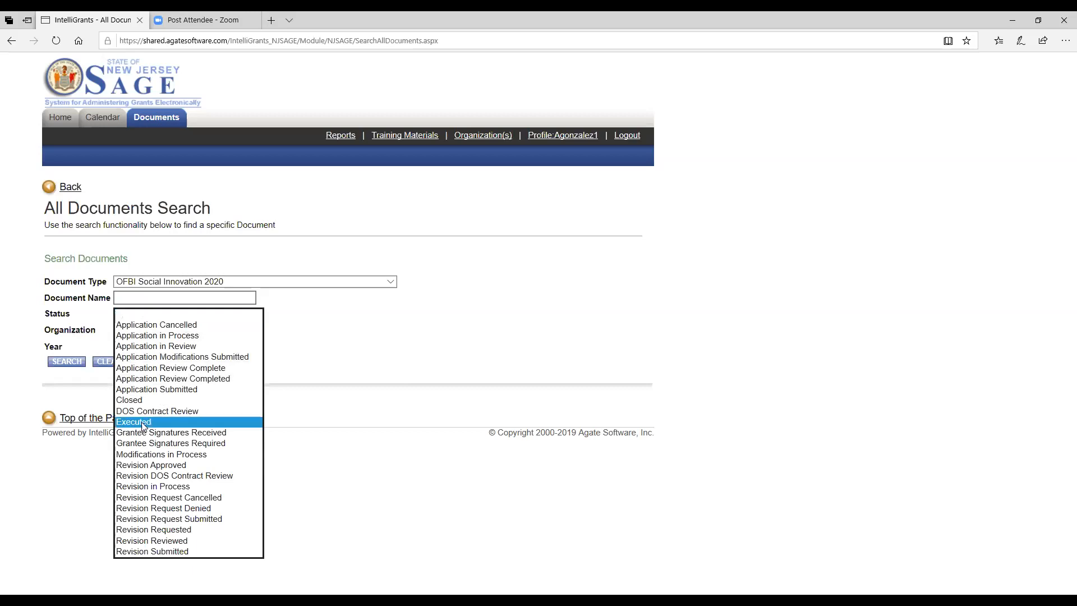
{"action": "left_click", "coordinate": [66, 362]}
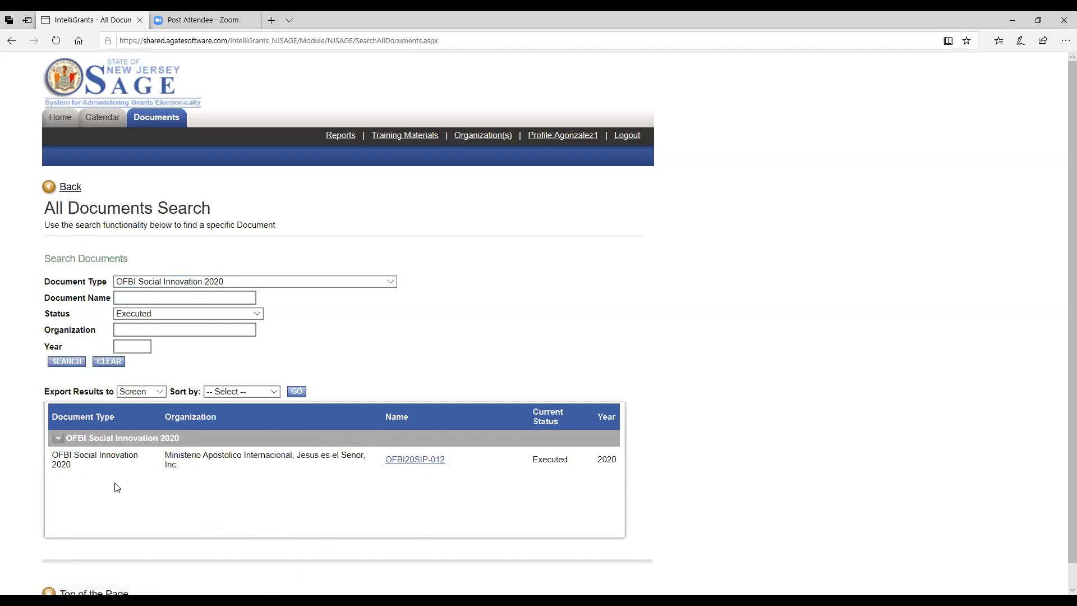
{"action": "left_click", "coordinate": [411, 464]}
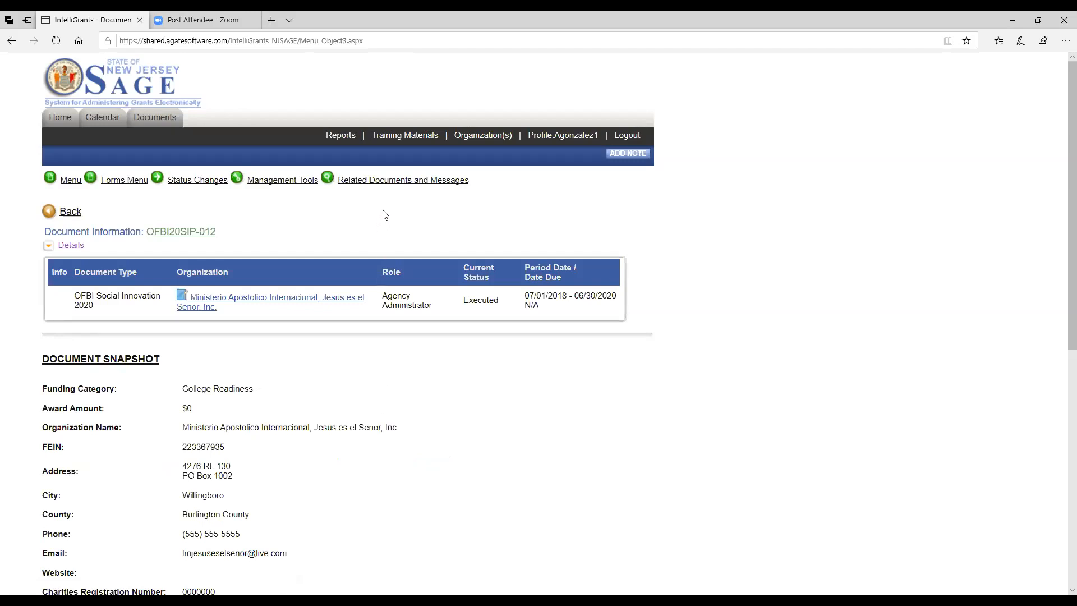
Step: Initiate the OFBI Social Innovation Quarter 1 Interim Report 2020 from Related Documents and agree
{"action": "mouse_move", "coordinate": [386, 182]}
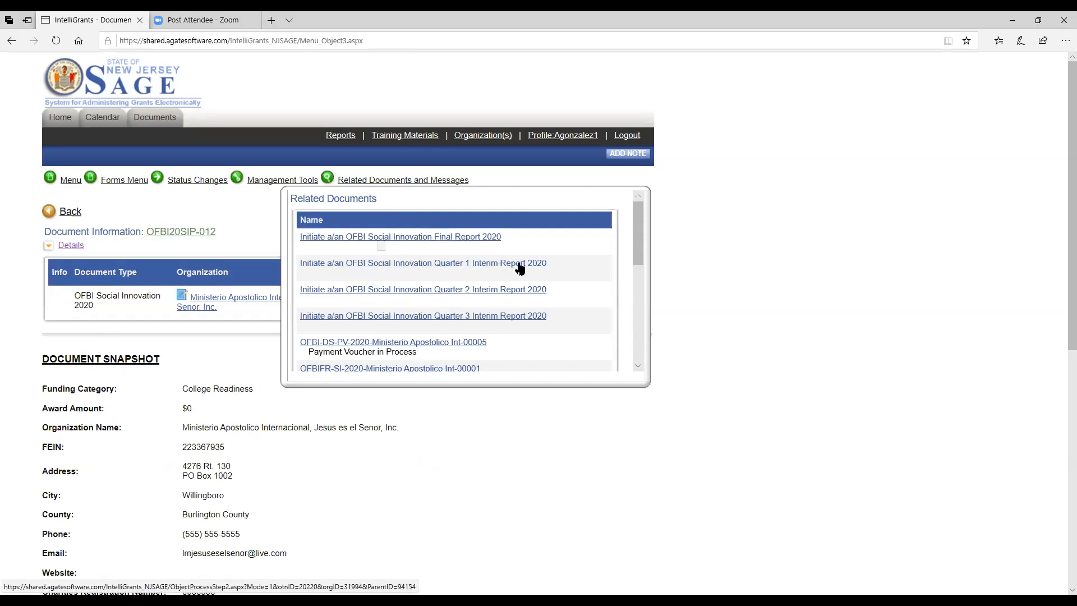
{"action": "left_click", "coordinate": [403, 266]}
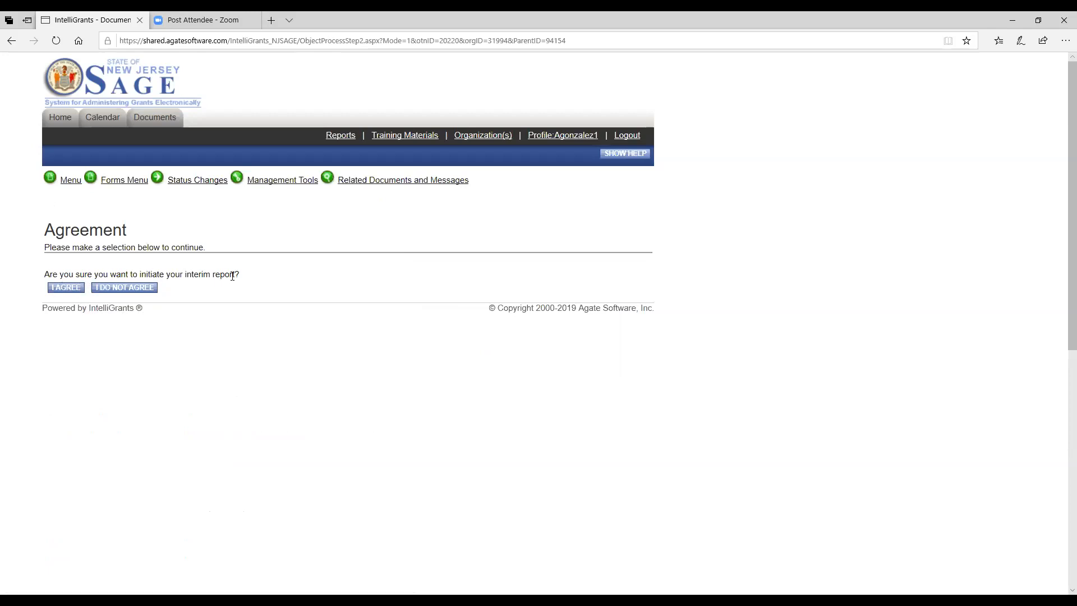
{"action": "left_click", "coordinate": [57, 288]}
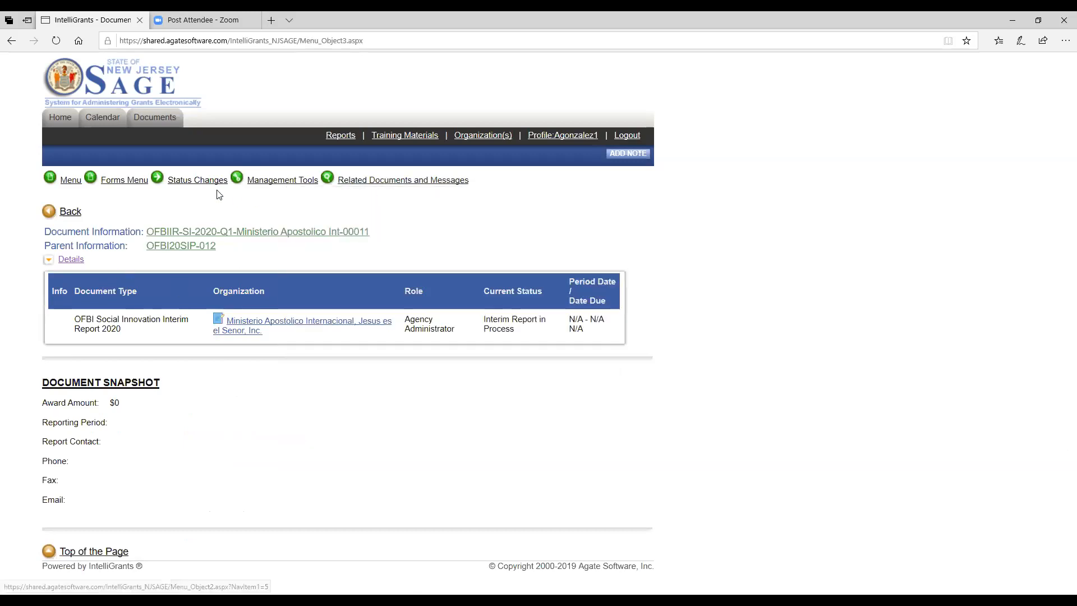
{"action": "mouse_move", "coordinate": [118, 183]}
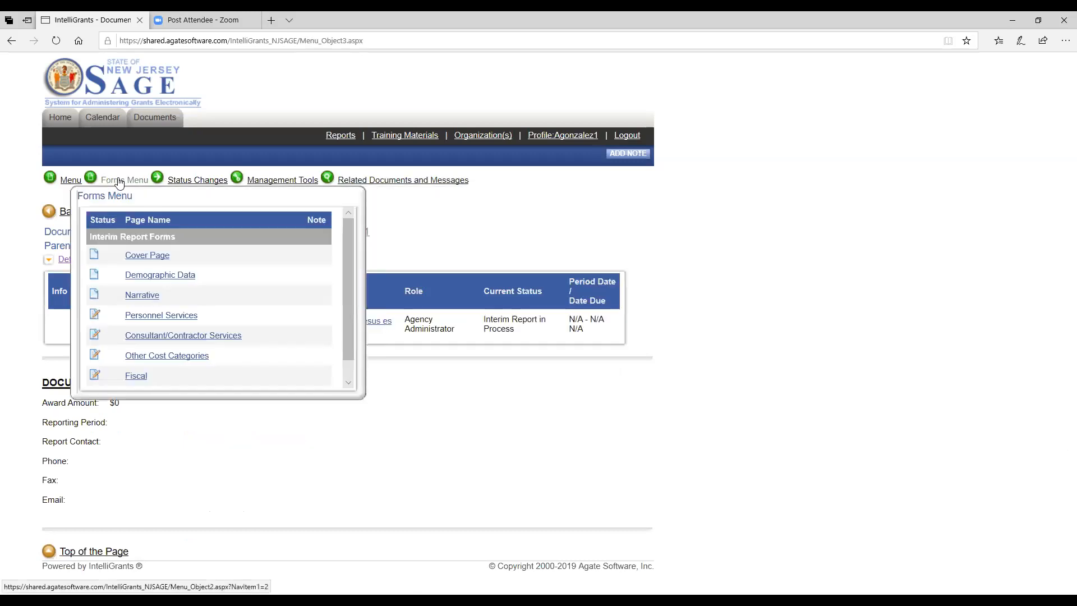
Step: Open the Cover Page and select the July 1 – September 30 reporting period
{"action": "left_click", "coordinate": [135, 256]}
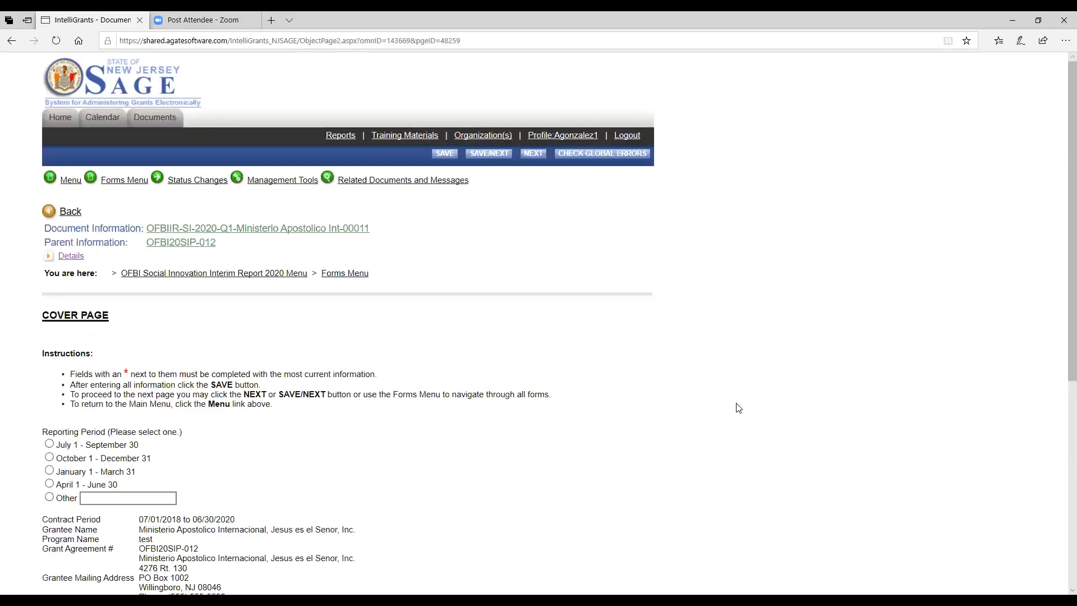
{"action": "scroll", "coordinate": [739, 408], "scroll_direction": "down", "scroll_amount": 3}
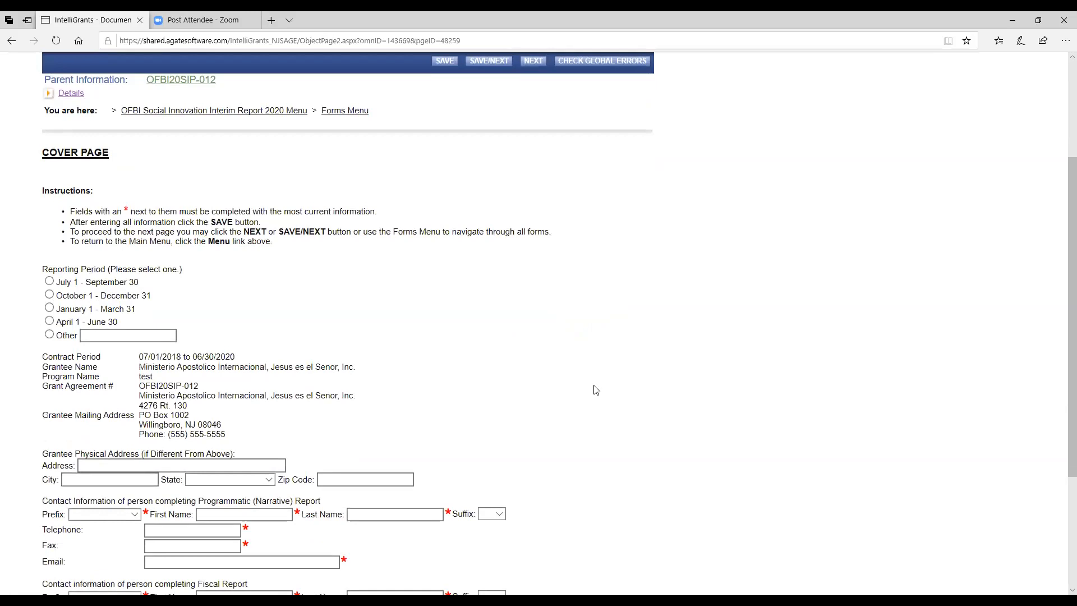
{"action": "left_click", "coordinate": [49, 285]}
Step: Enter physical address 'Jests Way 123' and autofill the city, state and zip
{"action": "scroll", "coordinate": [350, 293], "scroll_direction": "down", "scroll_amount": 3}
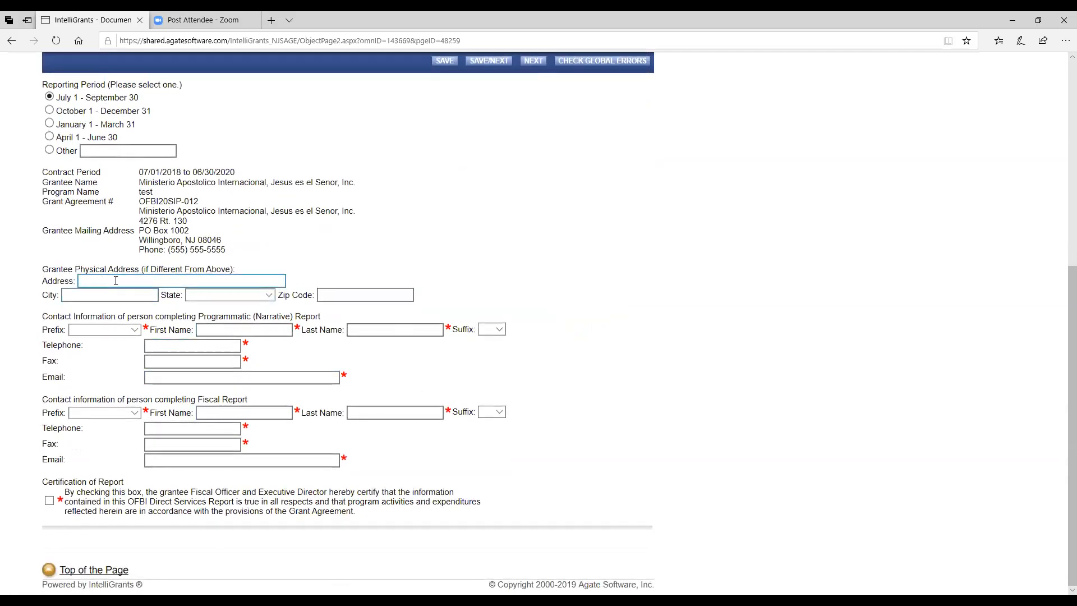
{"action": "left_click", "coordinate": [93, 279]}
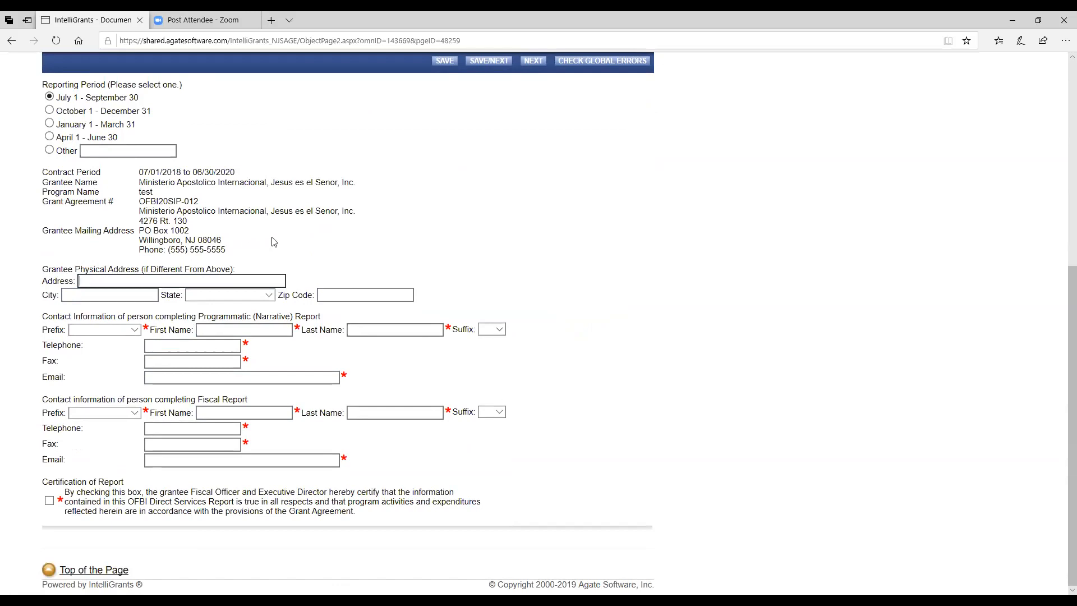
{"action": "type", "text": "Jest"}
{"action": "key", "text": "BackSpace"}
{"action": "key", "text": "BackSpace"}
{"action": "type", "text": "ts Way 123"}
{"action": "left_click", "coordinate": [126, 294]}
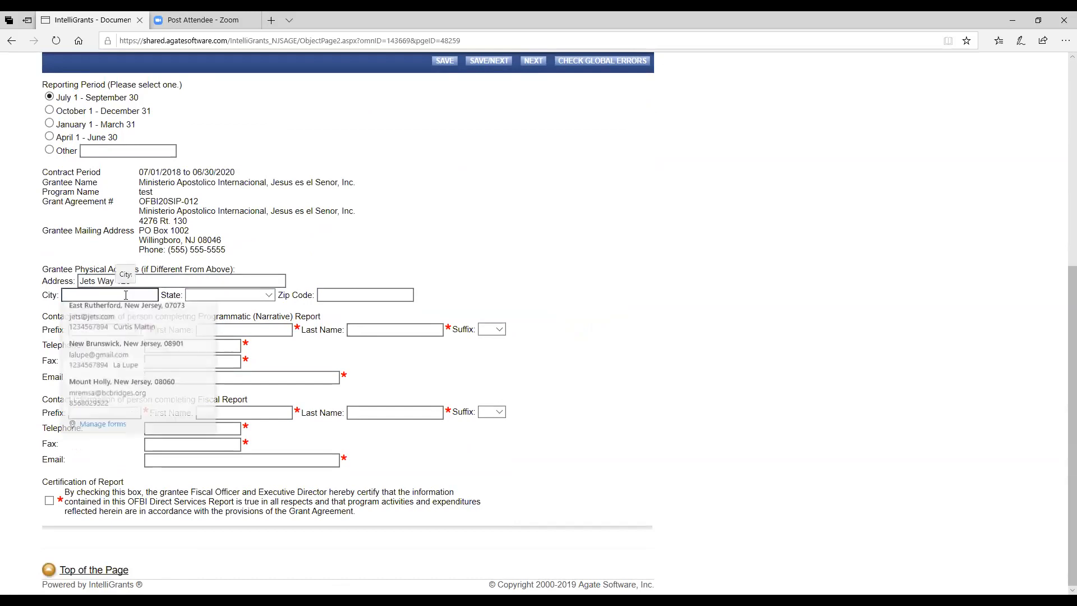
{"action": "left_click_drag", "start_coordinate": [210, 366], "coordinate": [205, 416]}
{"action": "left_click_drag", "start_coordinate": [208, 408], "coordinate": [211, 362]}
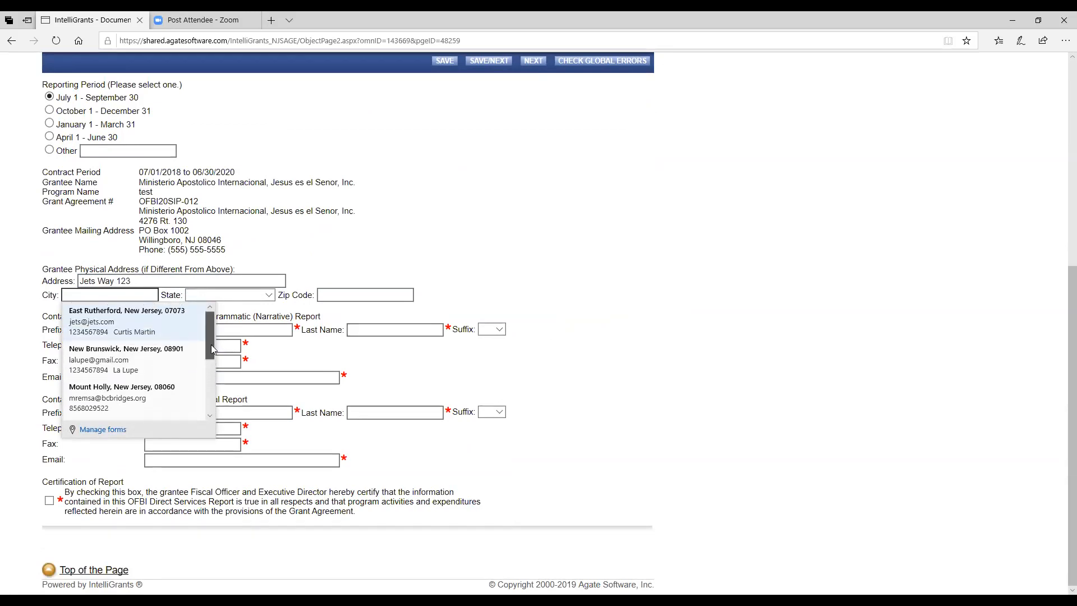
{"action": "left_click", "coordinate": [168, 326]}
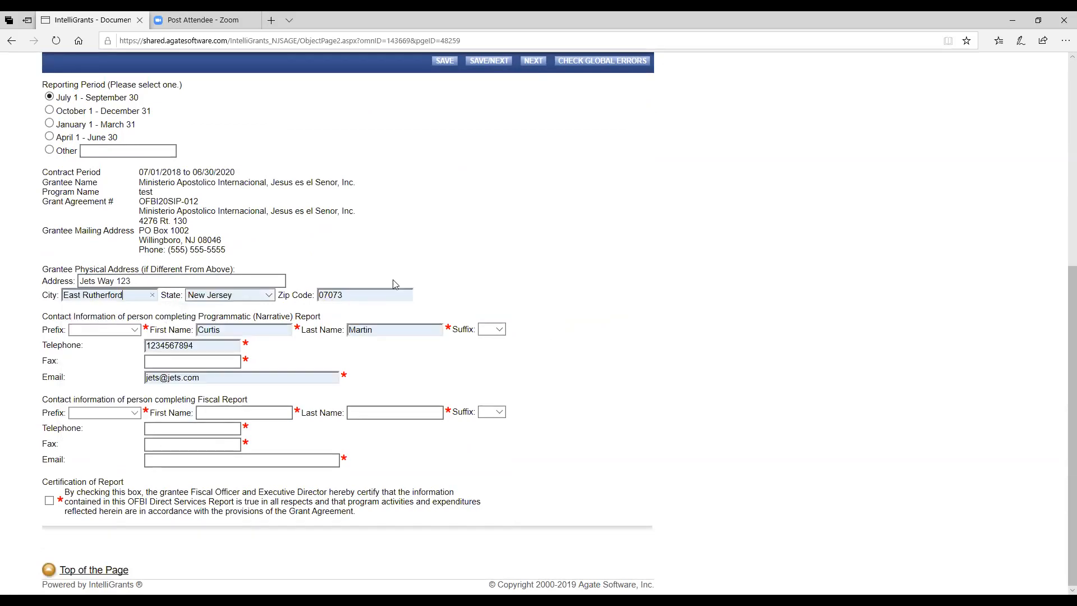
Step: Give the narrative contact prefix Mr. and enter their fax number
{"action": "left_click", "coordinate": [135, 331]}
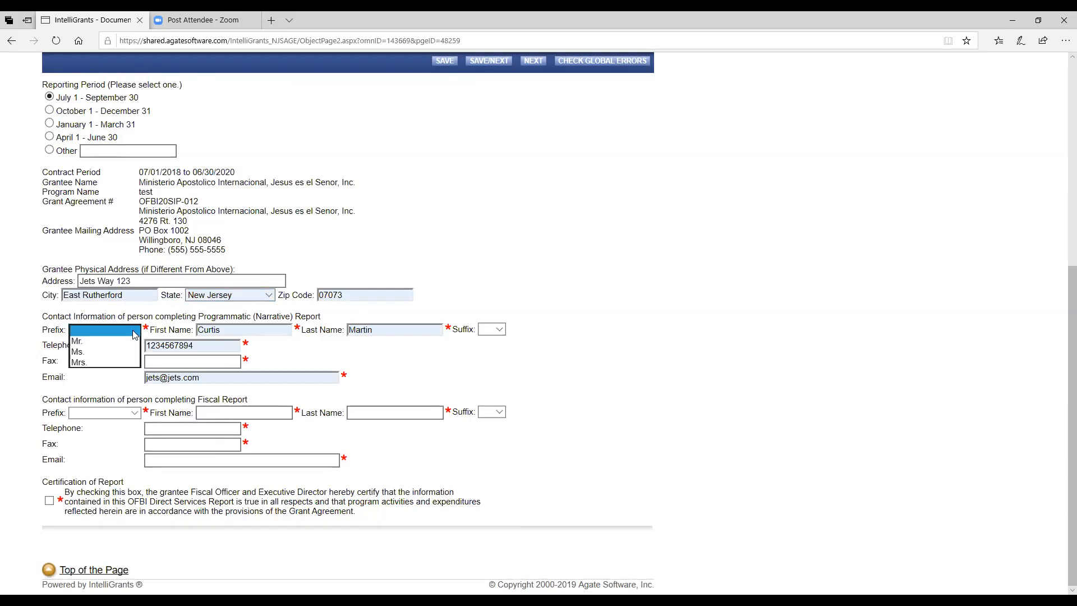
{"action": "left_click", "coordinate": [85, 341]}
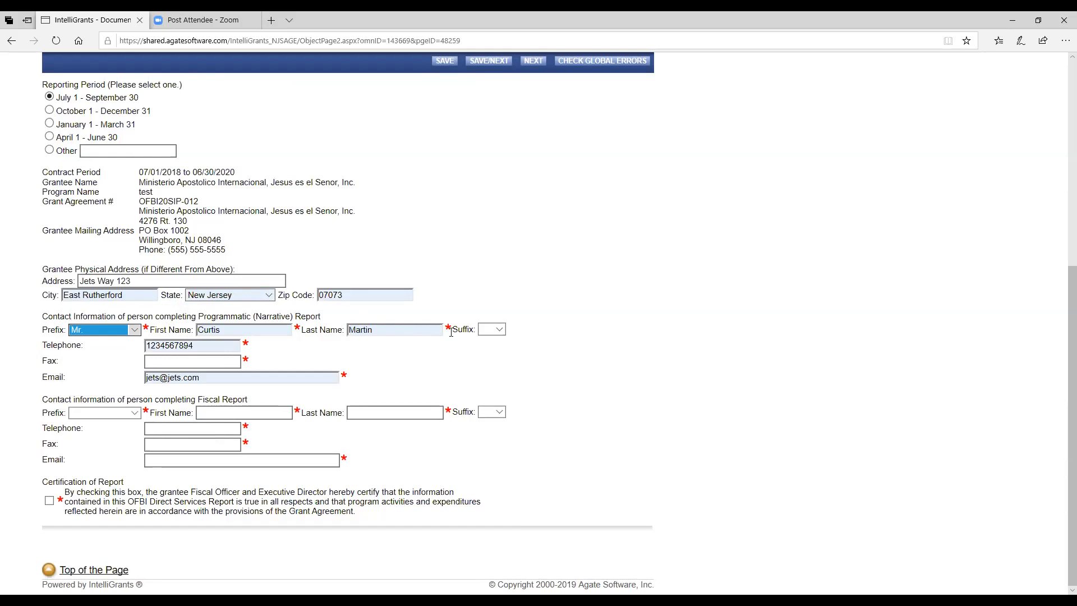
{"action": "left_click", "coordinate": [197, 361]}
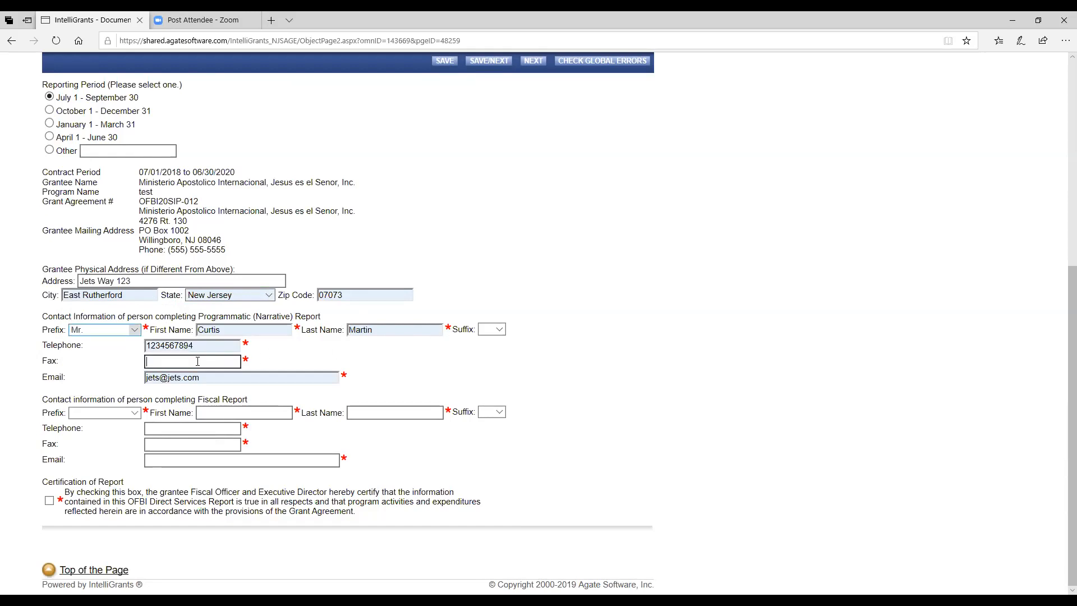
{"action": "type", "text": "1234567894"}
{"action": "left_click", "coordinate": [222, 377]}
{"action": "left_click", "coordinate": [274, 343]}
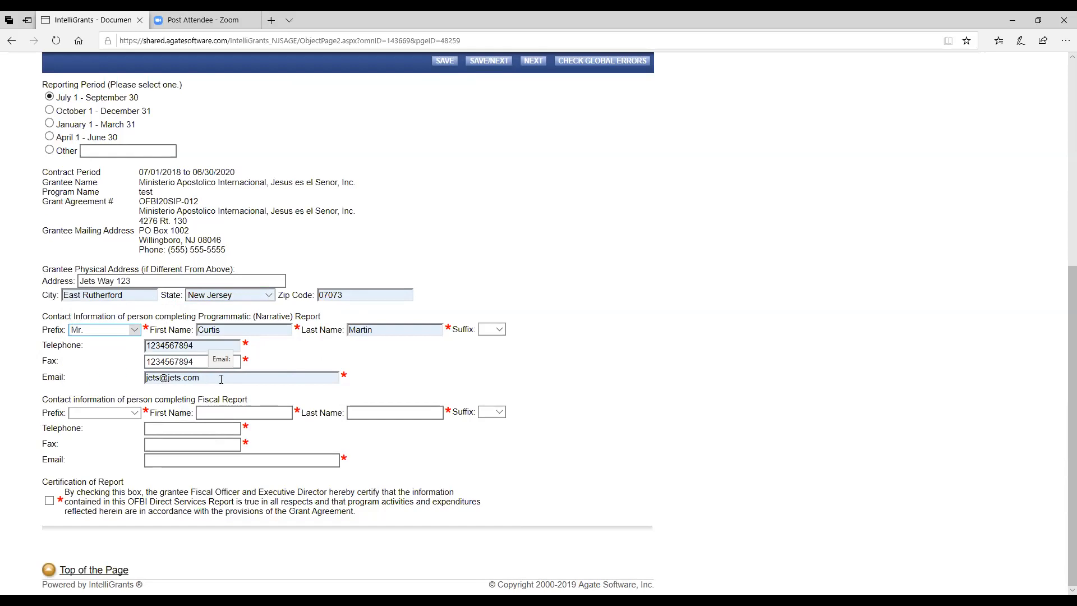
Step: Fill the fiscal contact with prefix Ms., name, phone, email and fax, then tick the certification
{"action": "left_click", "coordinate": [136, 414]}
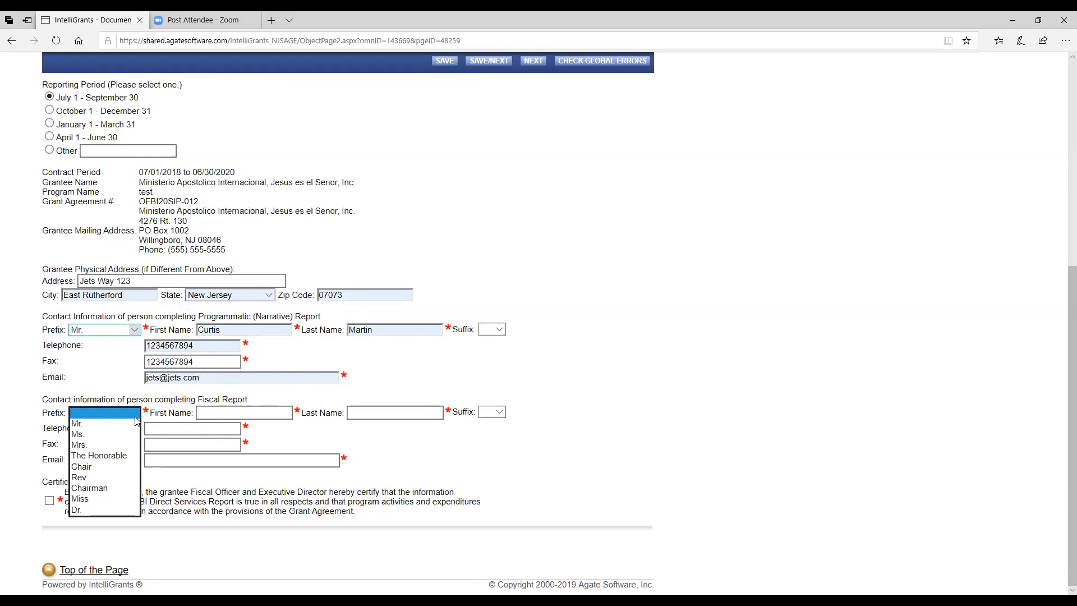
{"action": "left_click", "coordinate": [89, 434]}
{"action": "left_click", "coordinate": [213, 411]}
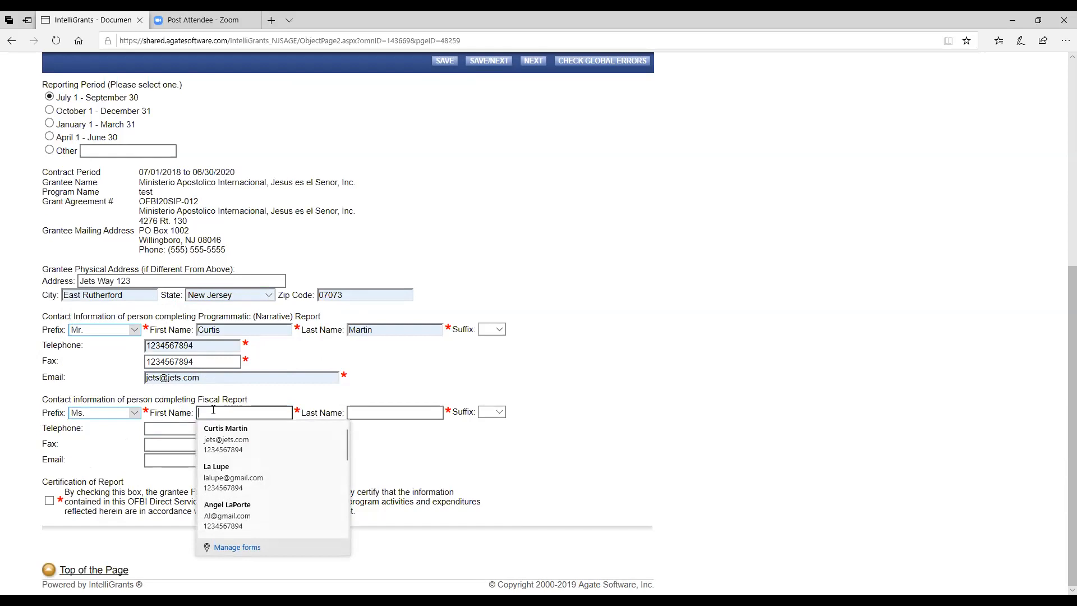
{"action": "type", "text": "Me"}
{"action": "key", "text": "Tab"}
{"action": "type", "text": "Money"}
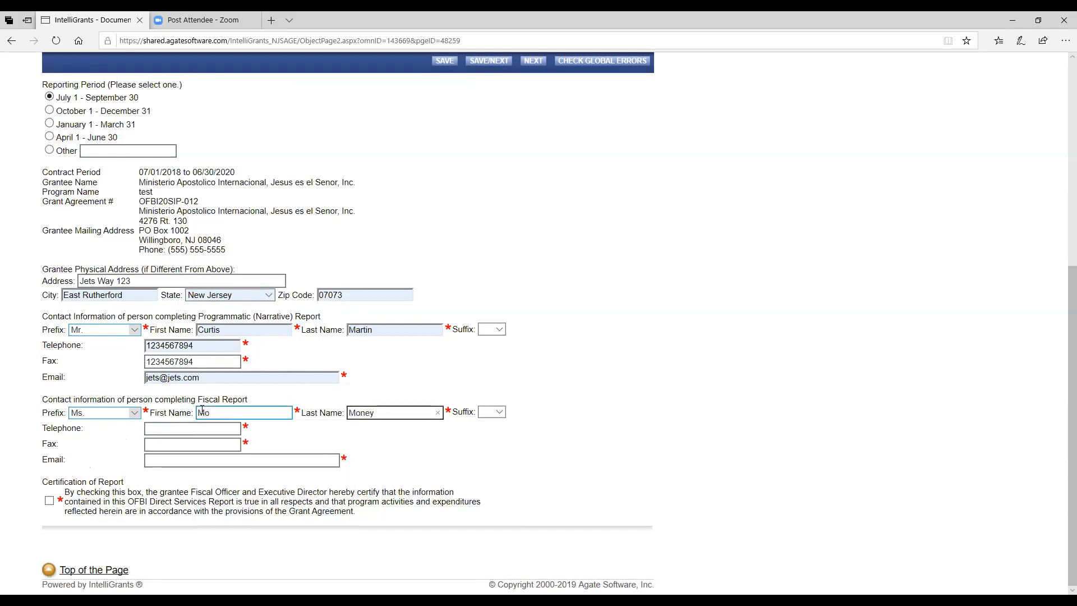
{"action": "left_click", "coordinate": [215, 428]}
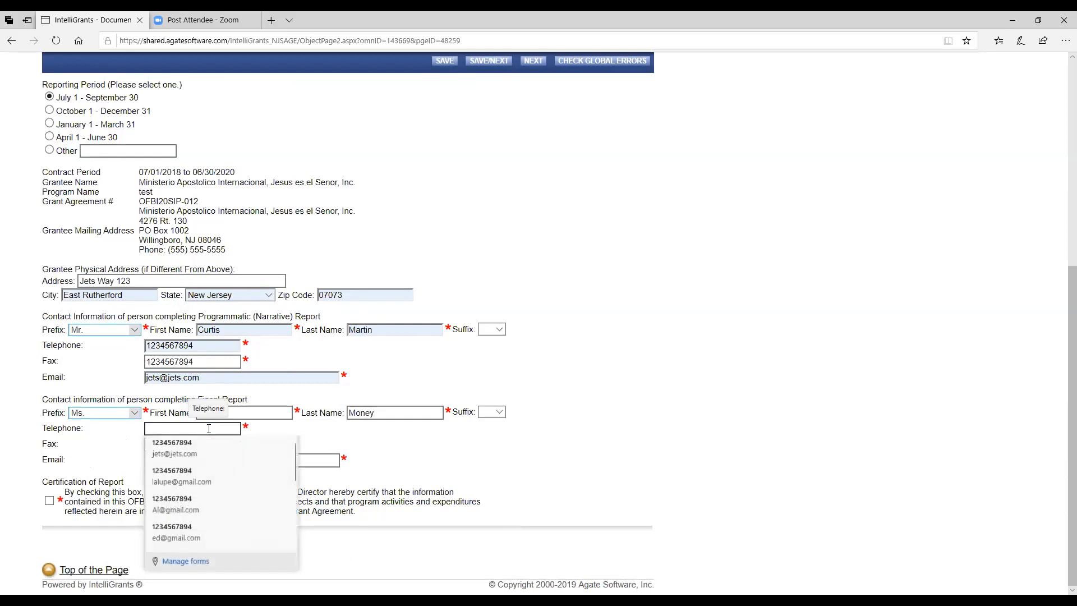
{"action": "left_click", "coordinate": [196, 456]}
{"action": "left_click", "coordinate": [186, 446]}
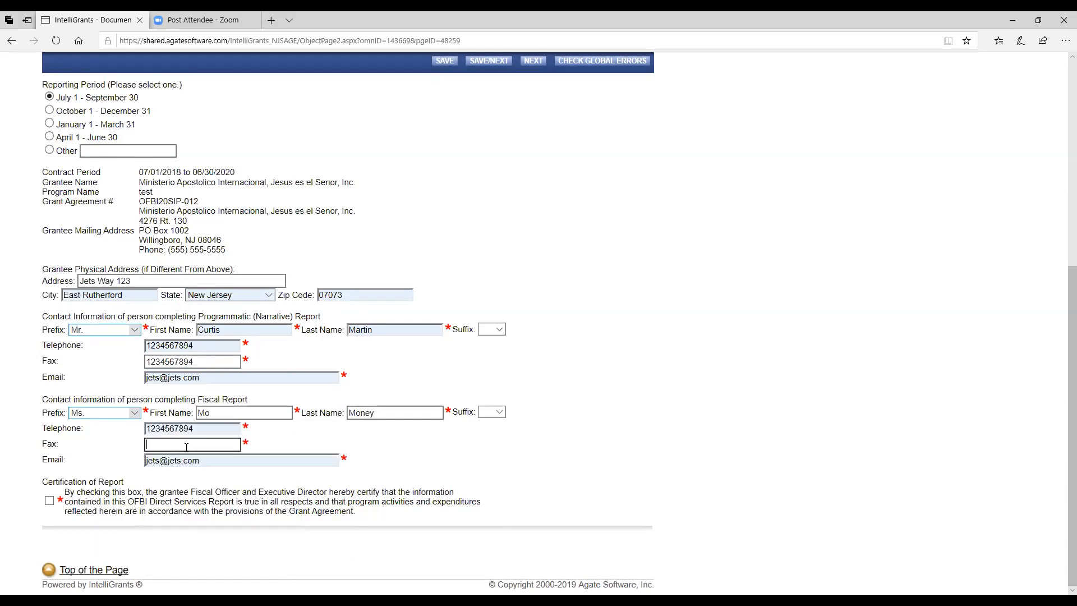
{"action": "type", "text": "1234567894"}
{"action": "left_click", "coordinate": [275, 439]}
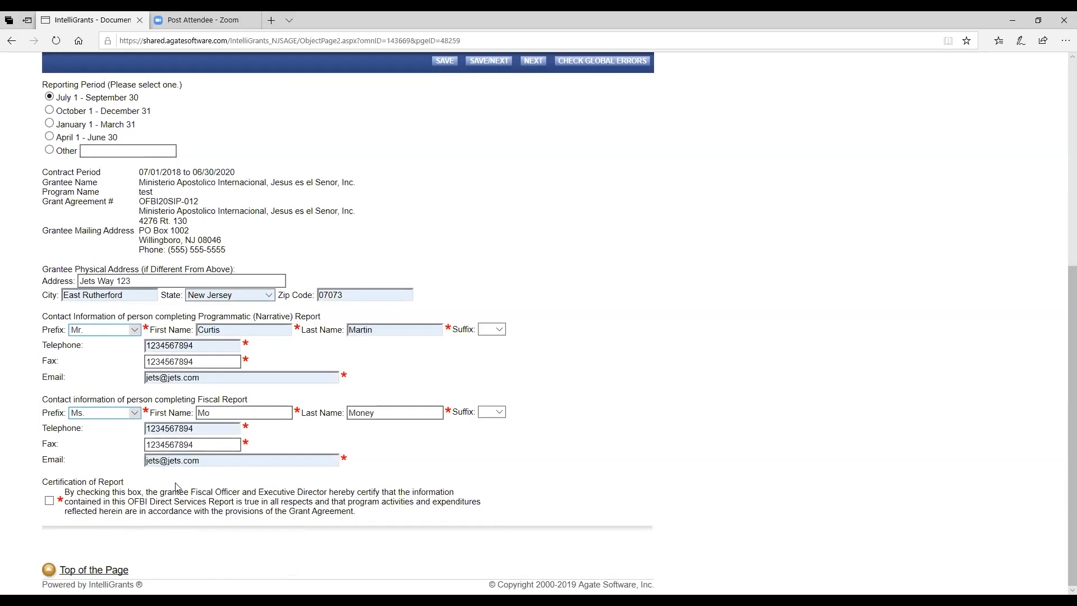
{"action": "left_click", "coordinate": [49, 501]}
Step: Save the completed Cover Page with SAVE/NEXT
{"action": "scroll", "coordinate": [418, 470], "scroll_direction": "up", "scroll_amount": 6}
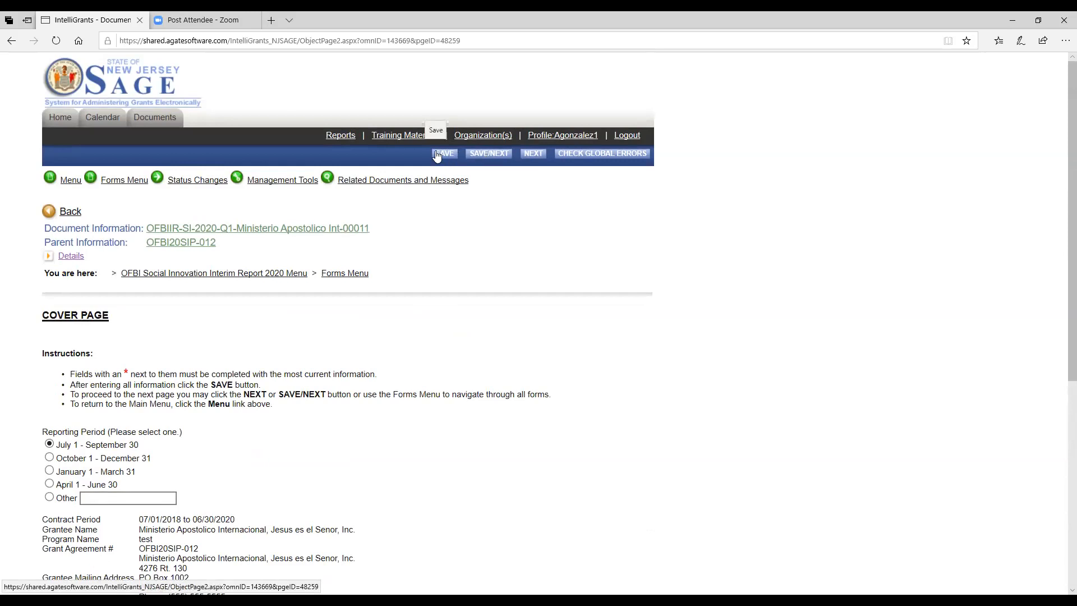
{"action": "scroll", "coordinate": [462, 331], "scroll_direction": "down", "scroll_amount": 4}
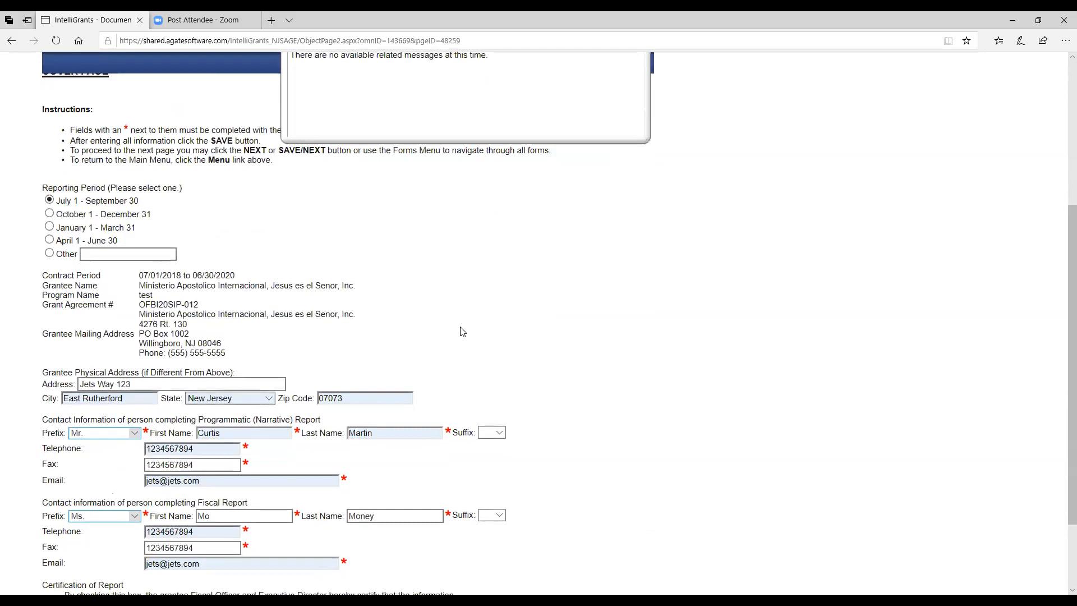
{"action": "scroll", "coordinate": [462, 331], "scroll_direction": "up", "scroll_amount": 4}
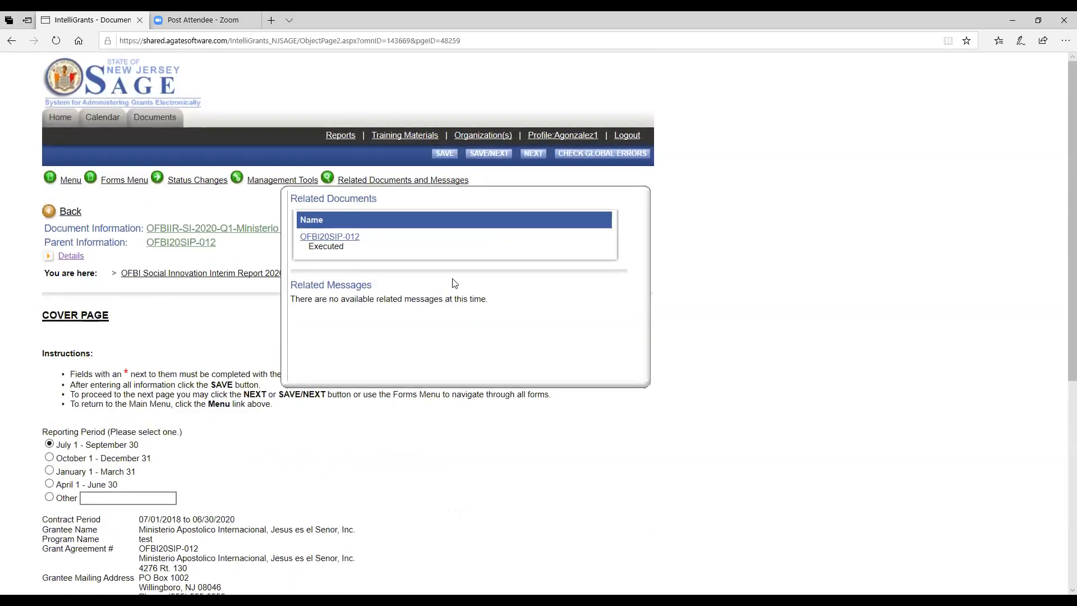
{"action": "left_click", "coordinate": [481, 155]}
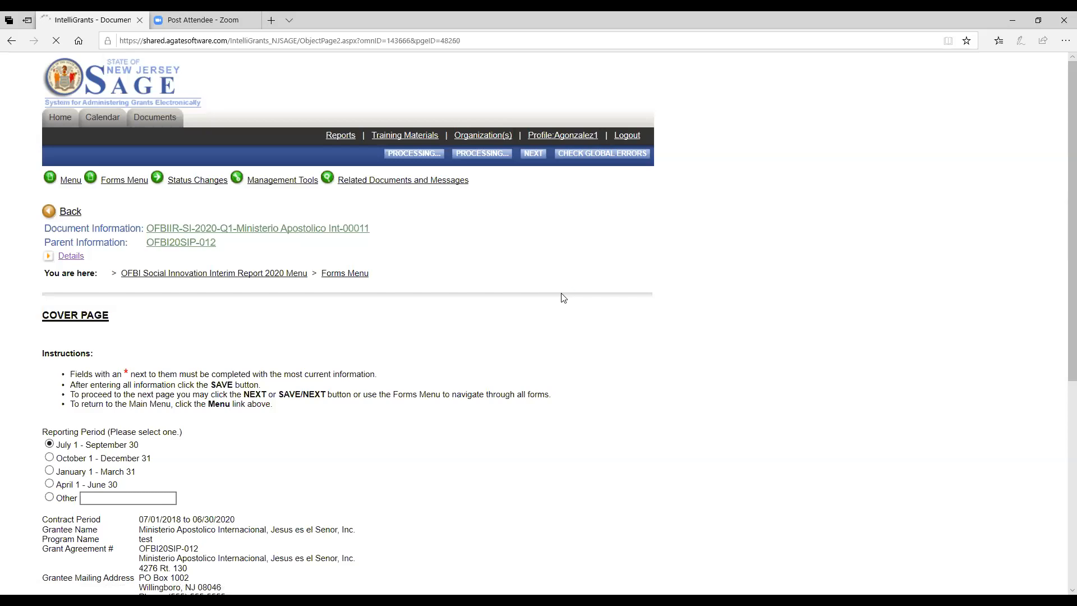
Step: Enter 1 in all thirty Demographic Data fields, starting at Youth College Readiness
{"action": "scroll", "coordinate": [563, 298], "scroll_direction": "down", "scroll_amount": 3}
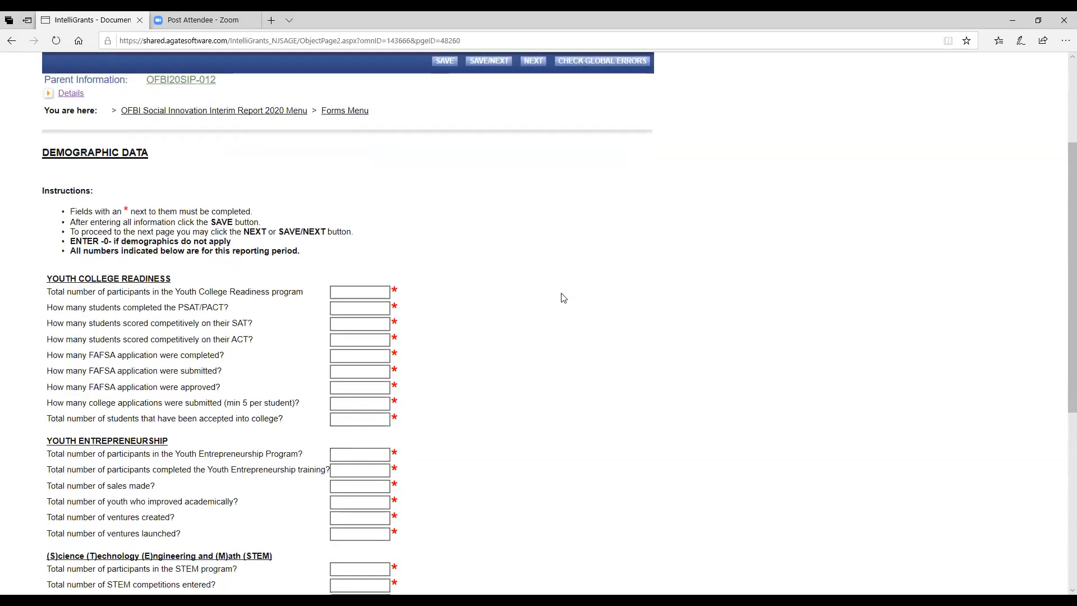
{"action": "scroll", "coordinate": [563, 298], "scroll_direction": "down", "scroll_amount": 3}
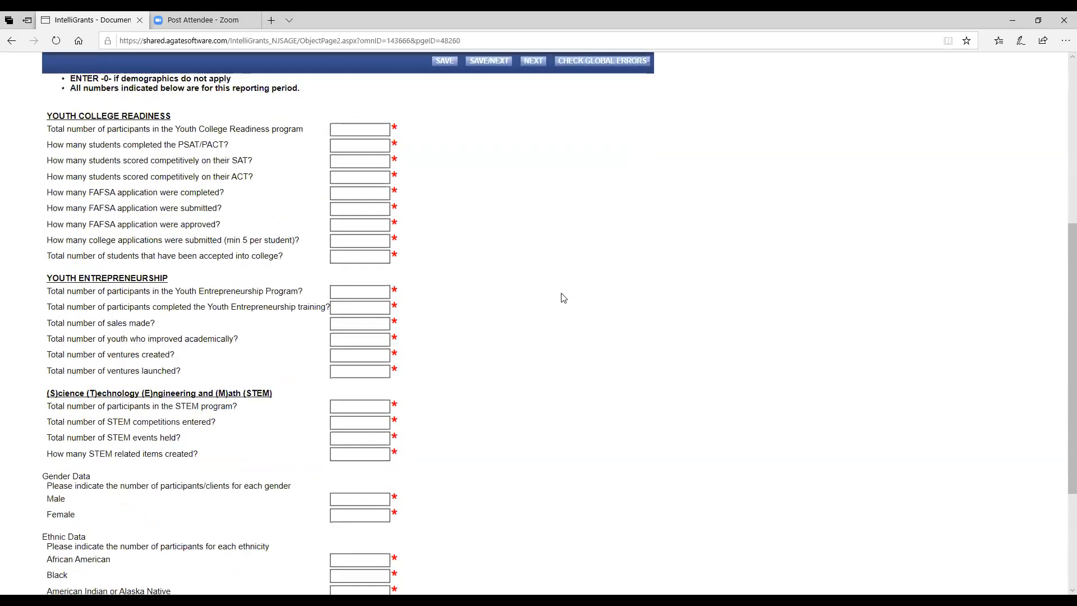
{"action": "scroll", "coordinate": [564, 298], "scroll_direction": "down", "scroll_amount": 1}
{"action": "scroll", "coordinate": [563, 298], "scroll_direction": "up", "scroll_amount": 4}
{"action": "scroll", "coordinate": [564, 297], "scroll_direction": "up", "scroll_amount": 2}
{"action": "scroll", "coordinate": [564, 298], "scroll_direction": "down", "scroll_amount": 8}
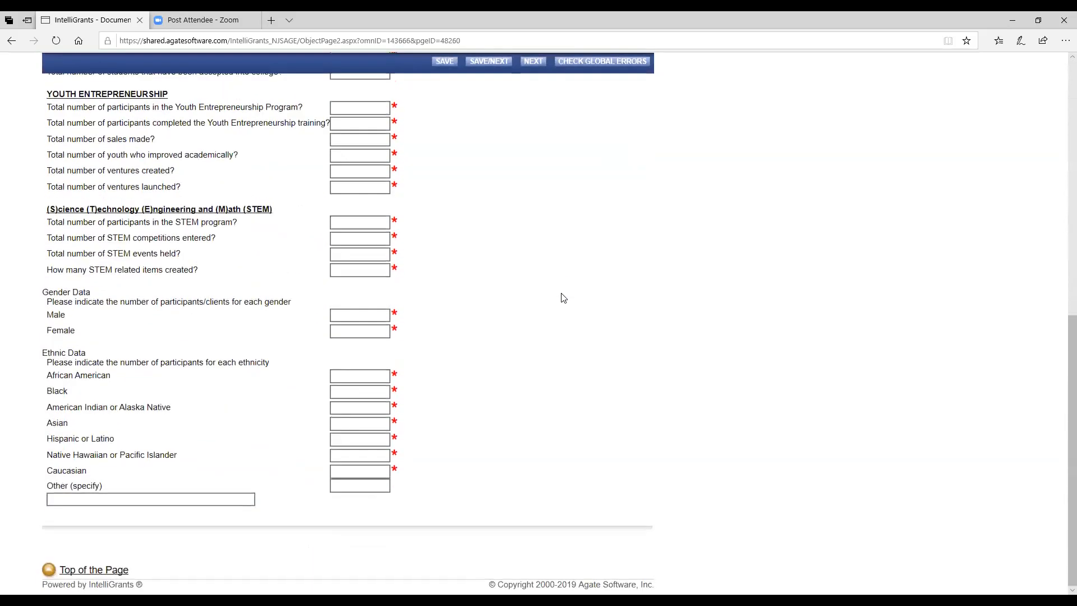
{"action": "scroll", "coordinate": [563, 297], "scroll_direction": "up", "scroll_amount": 7}
{"action": "scroll", "coordinate": [563, 298], "scroll_direction": "down", "scroll_amount": 3}
{"action": "scroll", "coordinate": [564, 298], "scroll_direction": "up", "scroll_amount": 3}
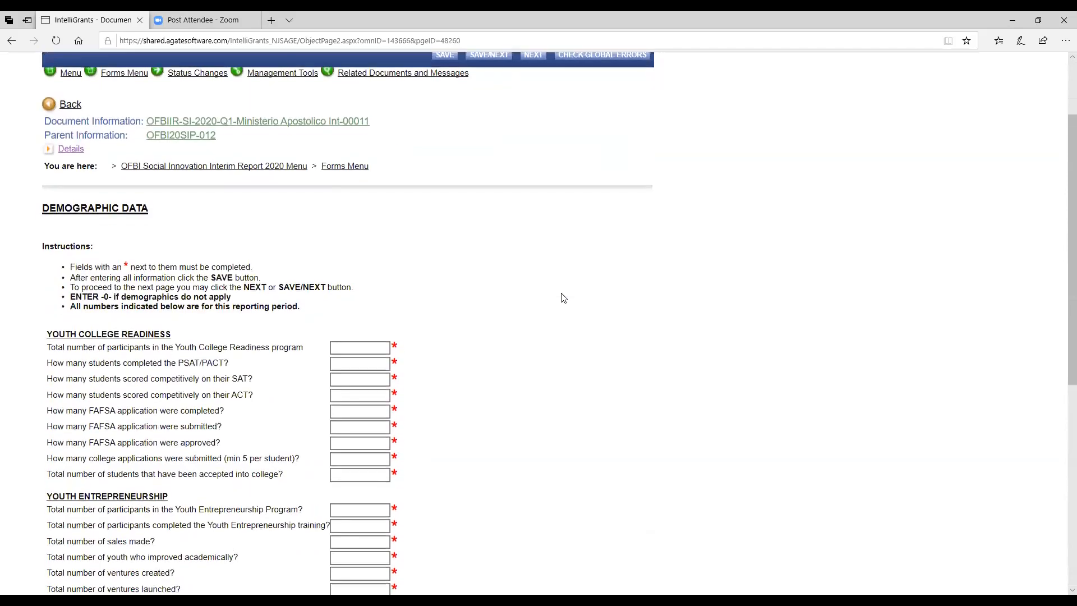
{"action": "scroll", "coordinate": [564, 298], "scroll_direction": "down", "scroll_amount": 4}
{"action": "scroll", "coordinate": [564, 298], "scroll_direction": "up", "scroll_amount": 1}
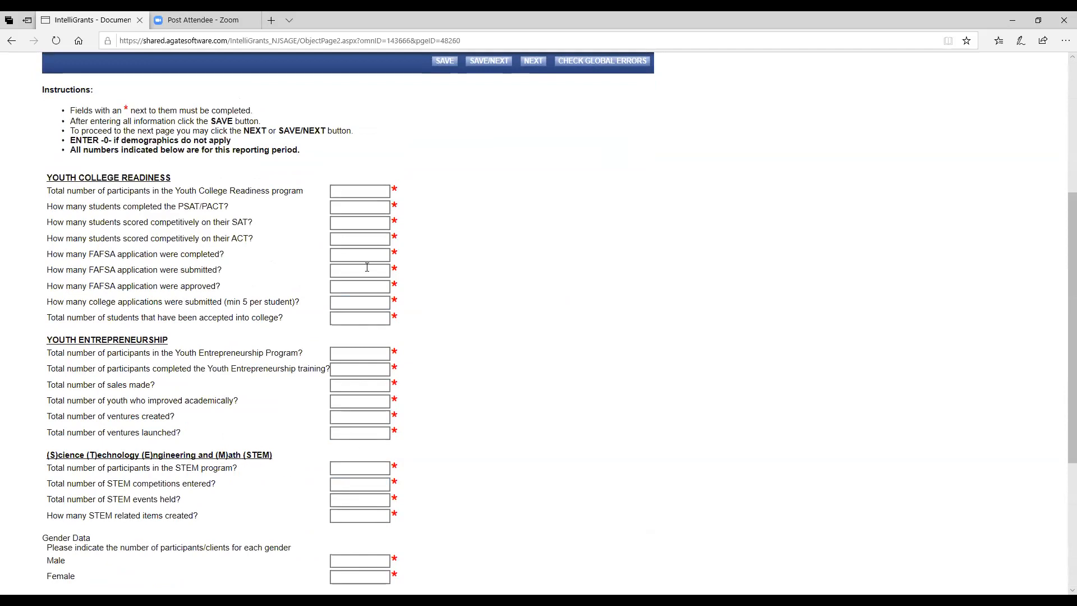
{"action": "left_click", "coordinate": [373, 191]}
{"action": "type", "text": "1\t1\t1\t1\t1\t1\t1\t1\t1\t1\t1\t1\t1\t1\t1\t1\t1\t1\t1\t1\t1\t1\t1\t1\t1\t1\t1\t1\t1\t1"}
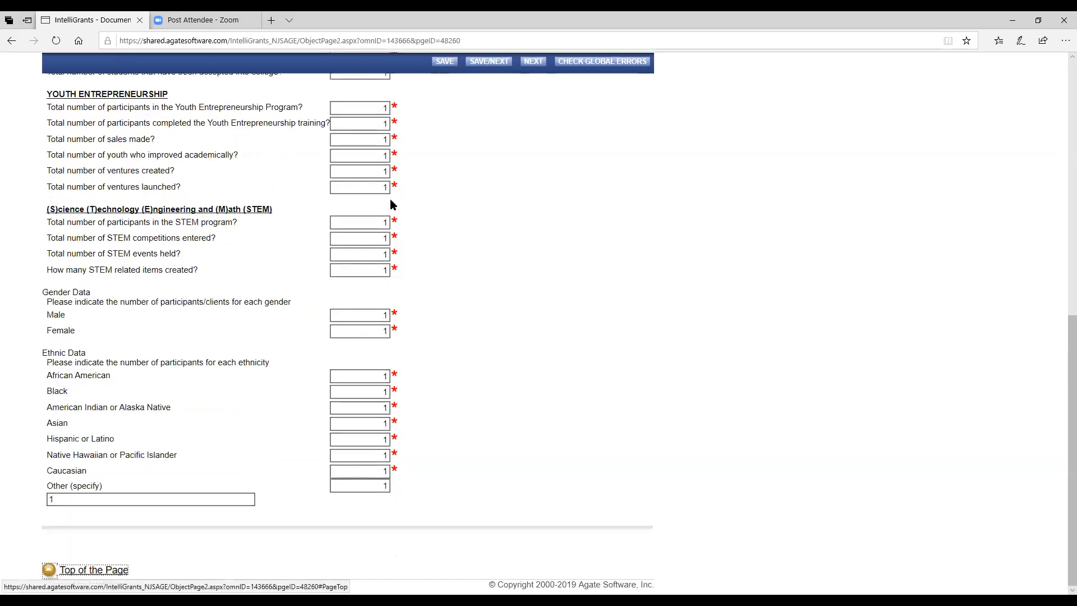
{"action": "key", "text": "Return"}
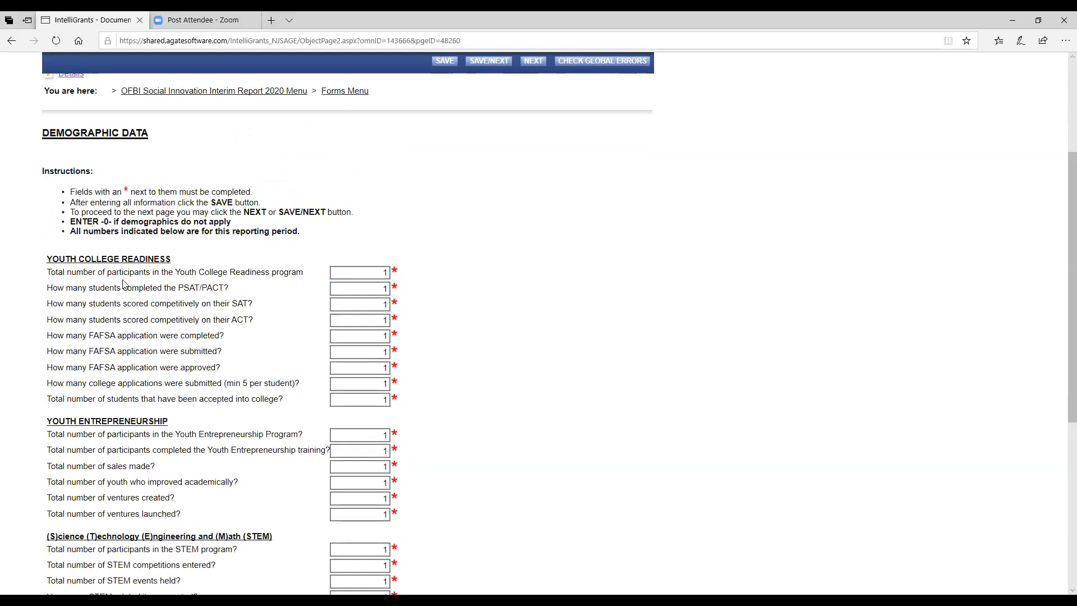
Step: Review the filled Youth Entrepreneurship and training counts on the Demographic Data form
{"action": "left_click", "coordinate": [378, 434]}
{"action": "left_click", "coordinate": [459, 438]}
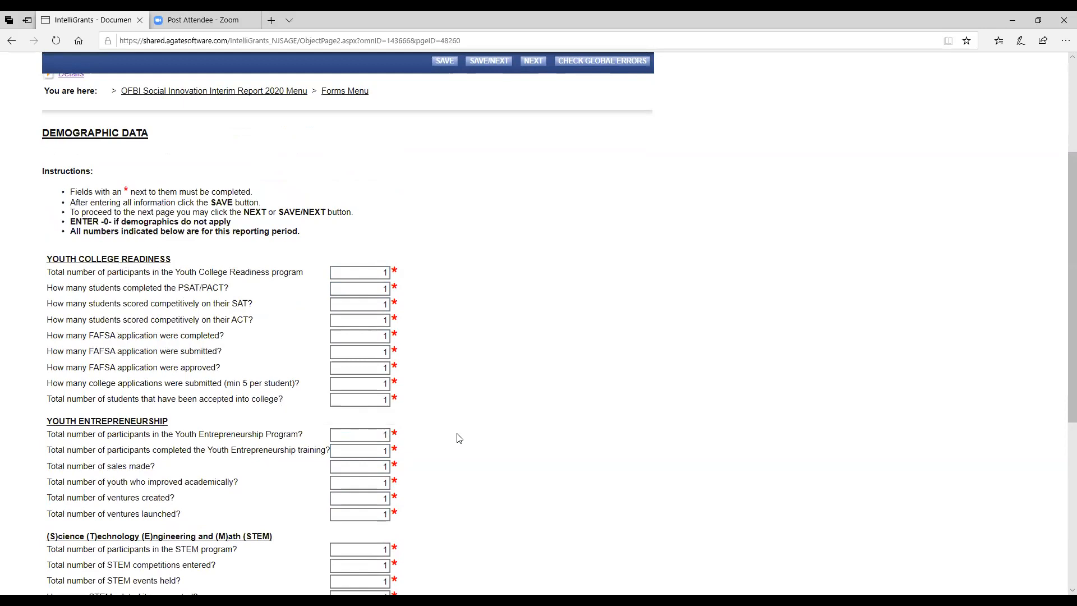
{"action": "scroll", "coordinate": [459, 438], "scroll_direction": "down", "scroll_amount": 5}
{"action": "scroll", "coordinate": [459, 438], "scroll_direction": "up", "scroll_amount": 3}
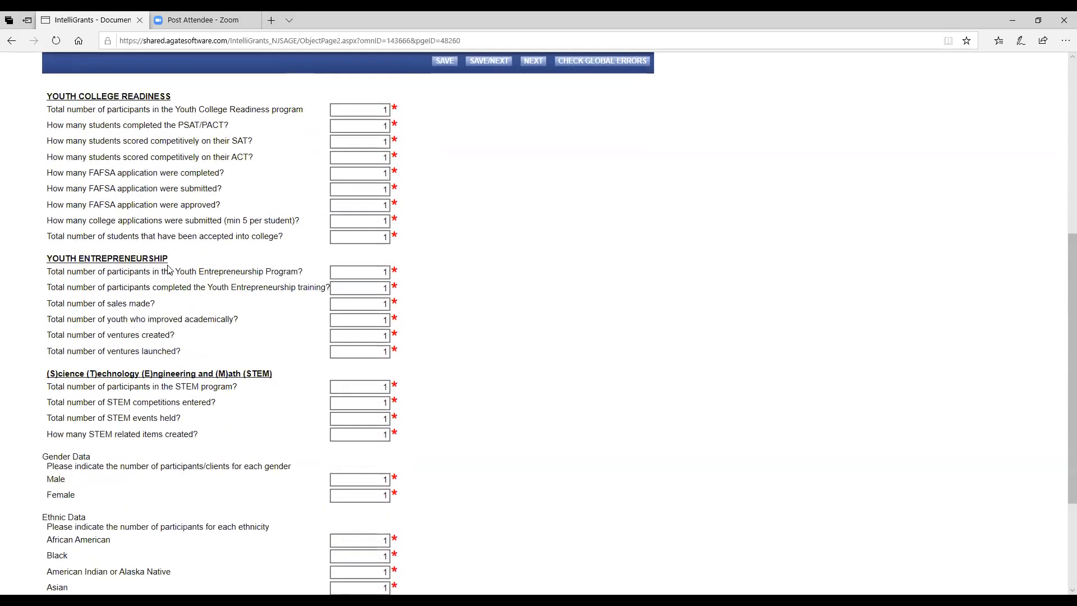
{"action": "left_click", "coordinate": [359, 285]}
{"action": "scroll", "coordinate": [398, 483], "scroll_direction": "down", "scroll_amount": 3}
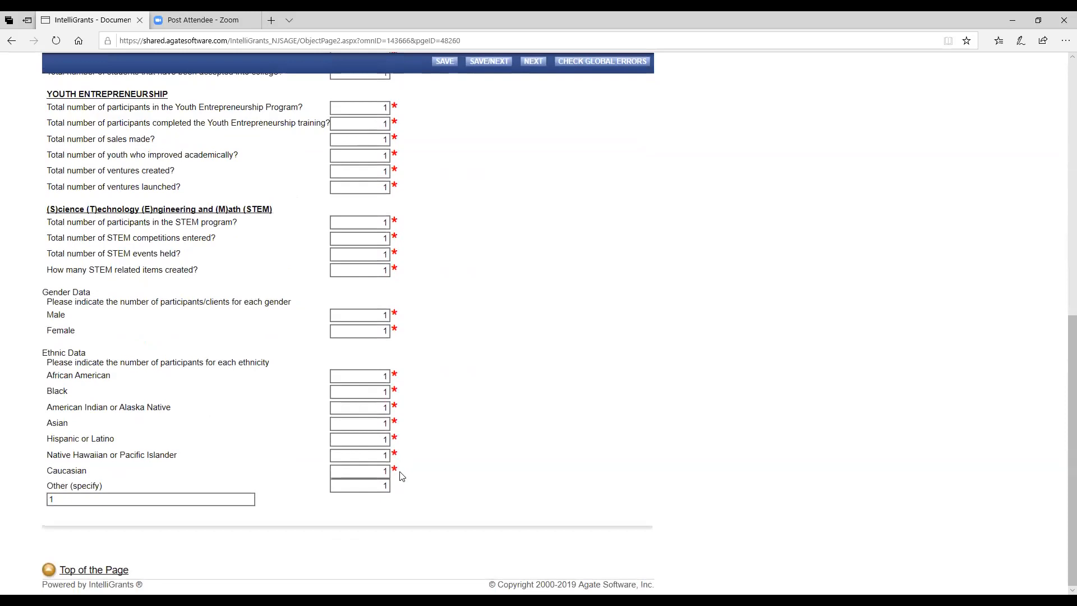
{"action": "mouse_move", "coordinate": [397, 469]}
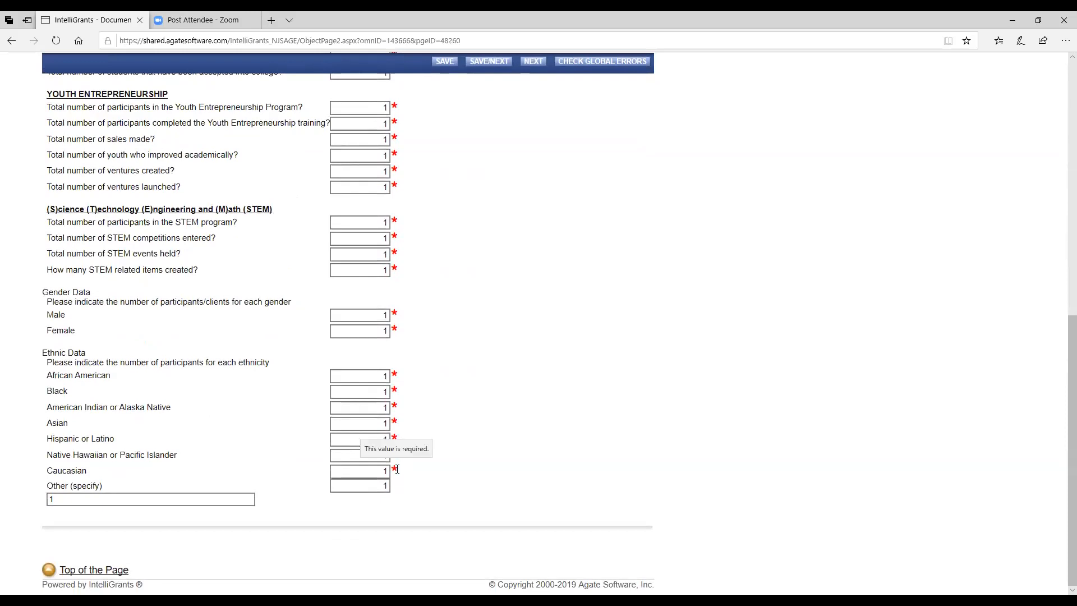
{"action": "scroll", "coordinate": [461, 284], "scroll_direction": "up", "scroll_amount": 9}
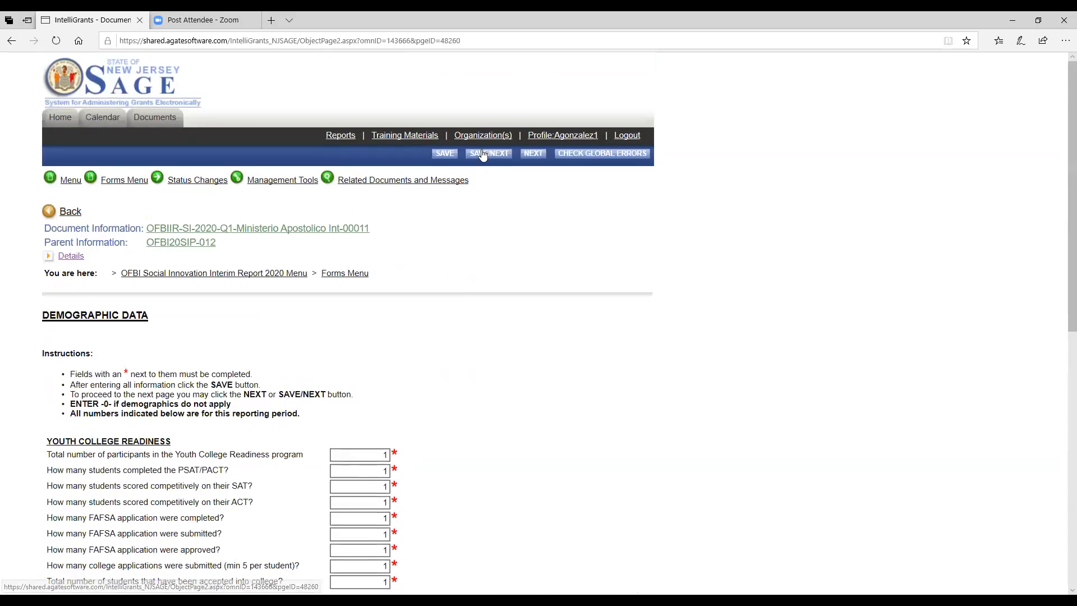
Step: Save the demographic data, then type 'test' in Summary of Progress and copy it
{"action": "left_click", "coordinate": [482, 155]}
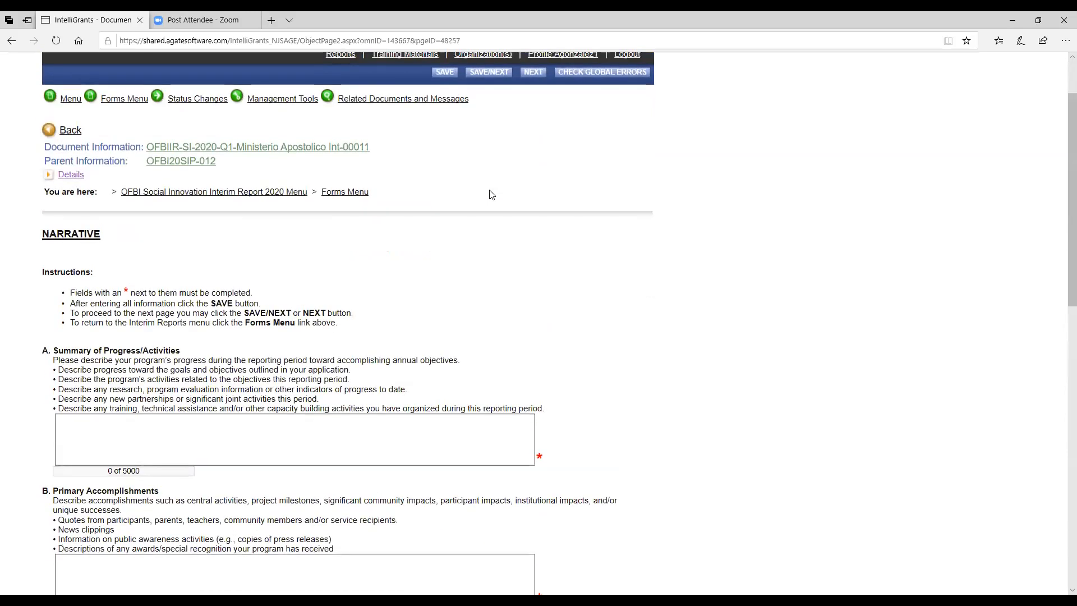
{"action": "scroll", "coordinate": [492, 195], "scroll_direction": "down", "scroll_amount": 3}
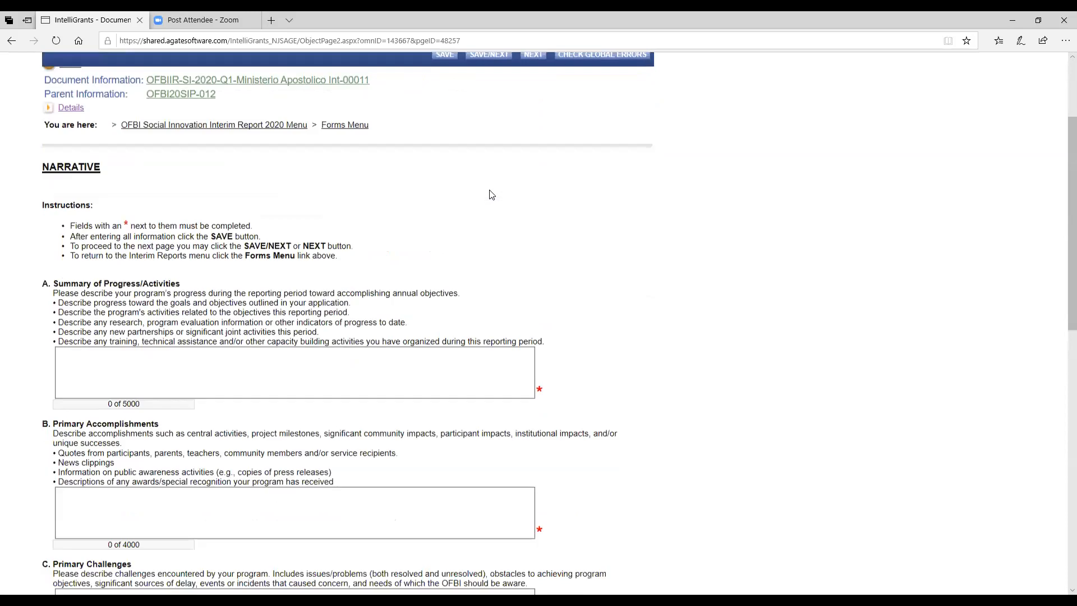
{"action": "left_click", "coordinate": [82, 265]}
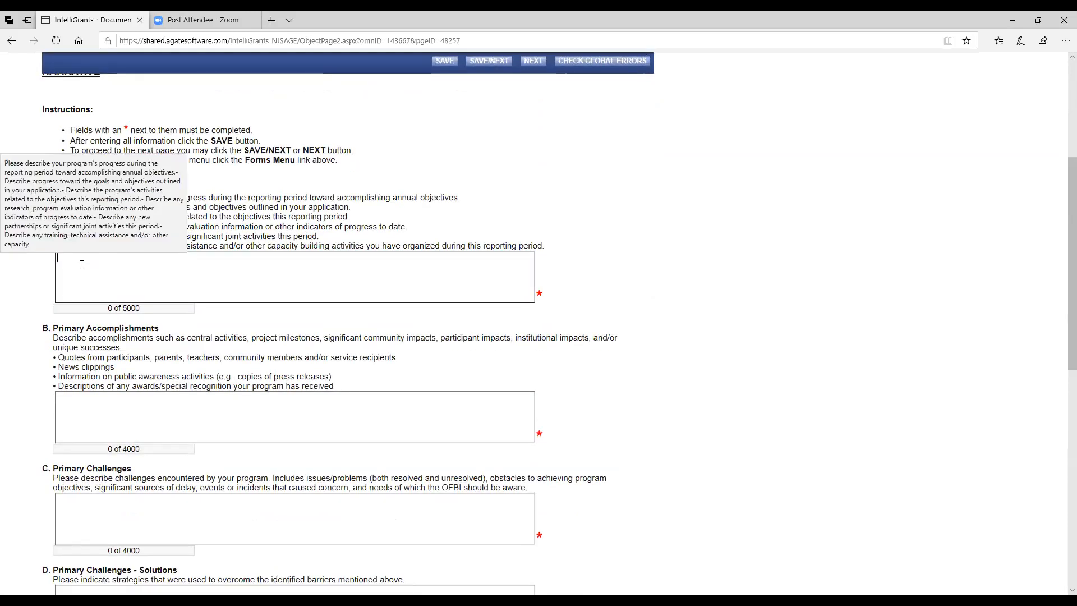
{"action": "type", "text": "te"}
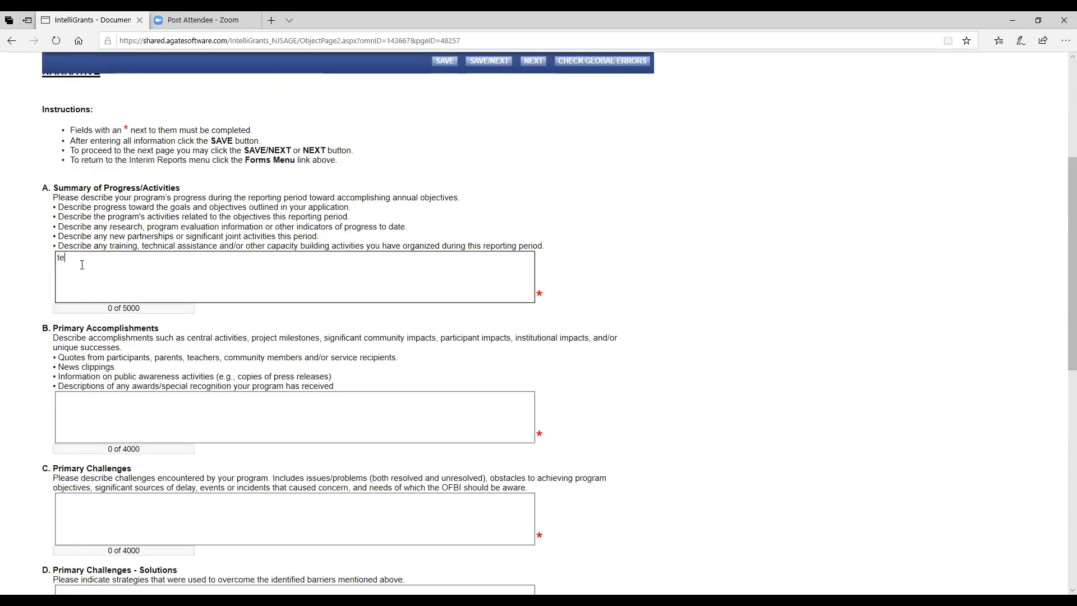
{"action": "type", "text": "st"}
{"action": "left_click_drag", "start_coordinate": [83, 255], "coordinate": [51, 262]}
{"action": "right_click", "coordinate": [65, 260]}
{"action": "left_click", "coordinate": [83, 276]}
Step: Paste 'test' into Primary Accomplishments, Primary Challenges and Challenges – Solutions
{"action": "left_click", "coordinate": [77, 400]}
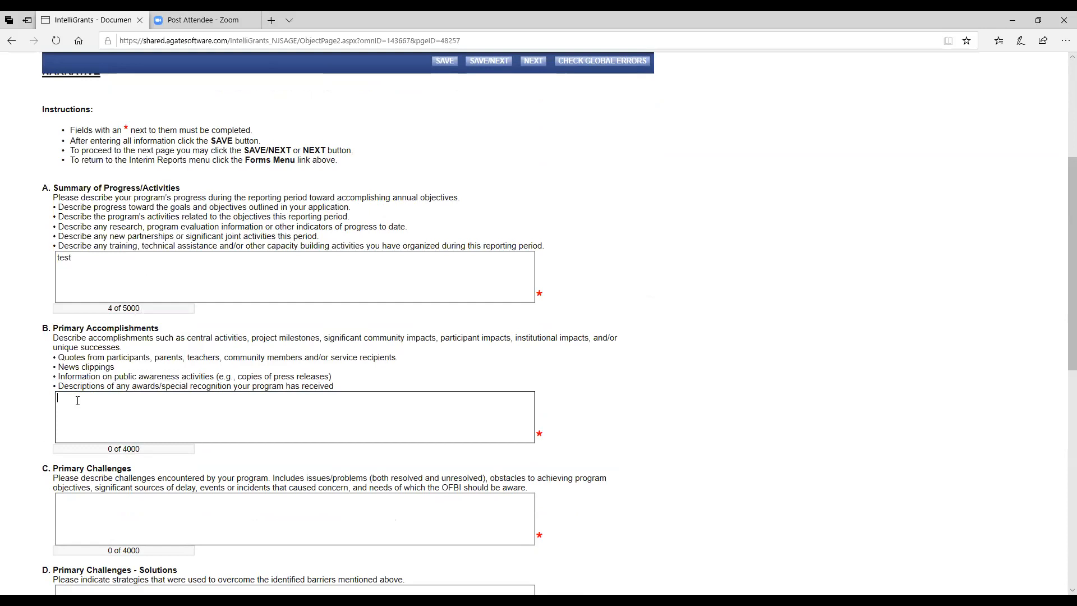
{"action": "right_click", "coordinate": [77, 400]}
{"action": "left_click", "coordinate": [91, 473]}
{"action": "left_click", "coordinate": [74, 501]}
{"action": "right_click", "coordinate": [74, 501]}
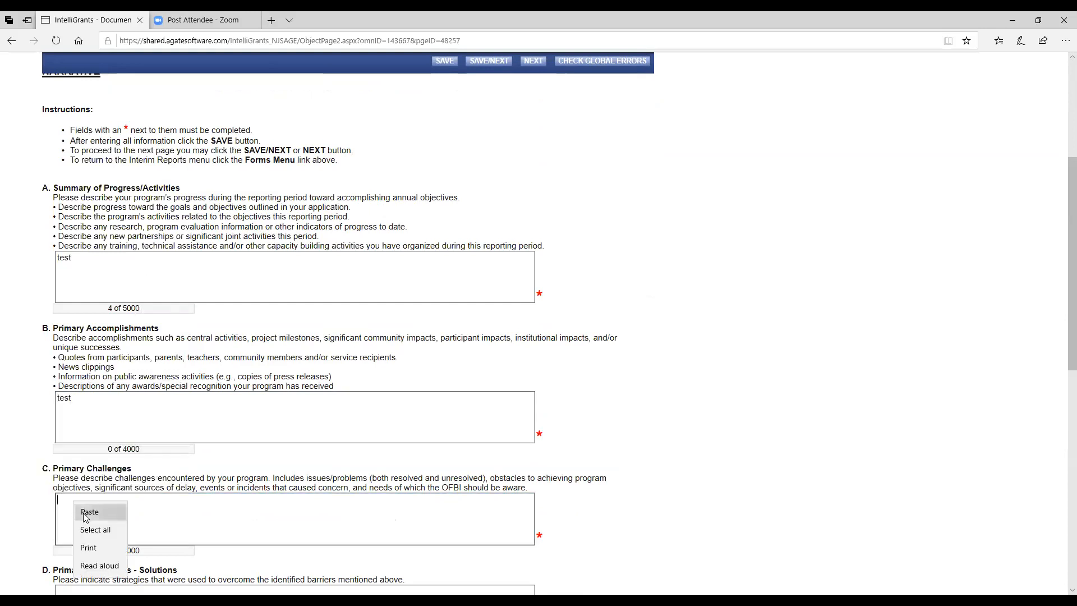
{"action": "left_click", "coordinate": [83, 513]}
{"action": "scroll", "coordinate": [83, 513], "scroll_direction": "down", "scroll_amount": 4}
{"action": "left_click", "coordinate": [56, 358]}
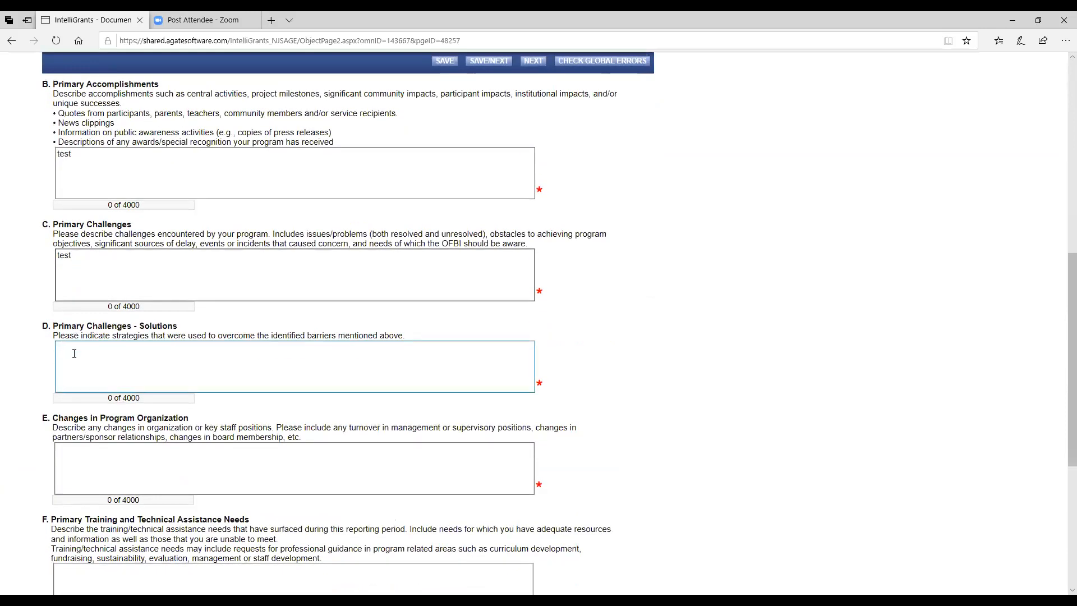
{"action": "right_click", "coordinate": [74, 354]}
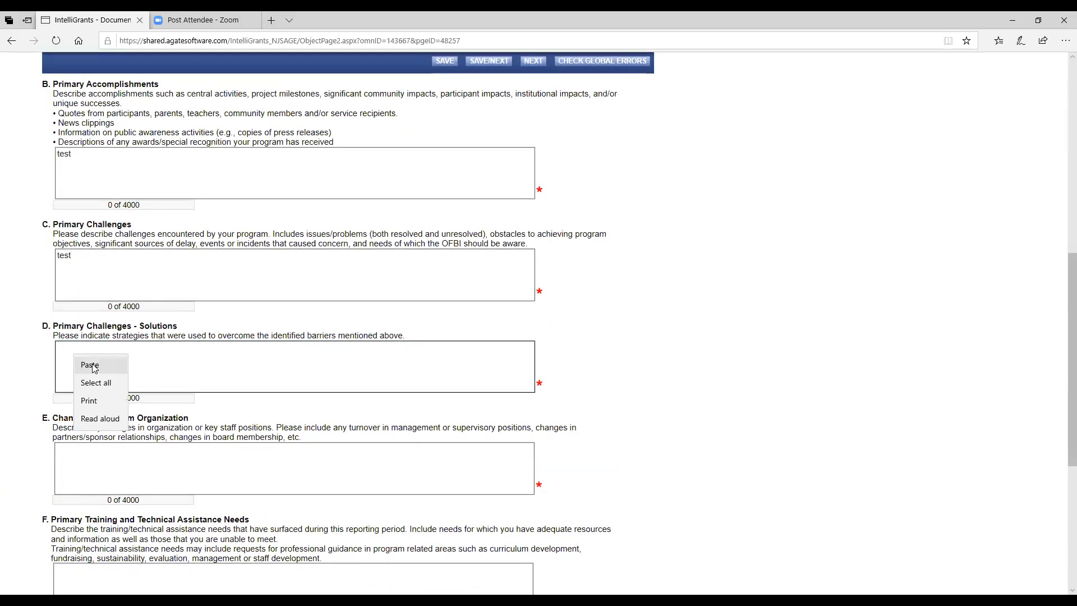
{"action": "left_click", "coordinate": [92, 365]}
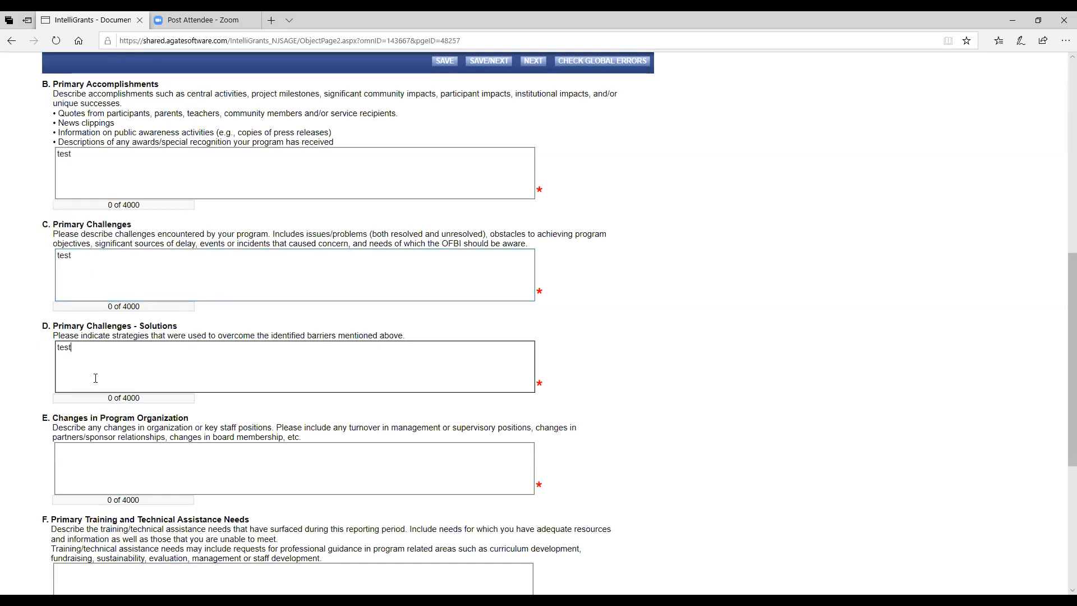
Step: Paste 'test' into Changes in Program Organization, training needs, Website Use and Next Steps
{"action": "right_click", "coordinate": [72, 456]}
{"action": "left_click", "coordinate": [92, 471]}
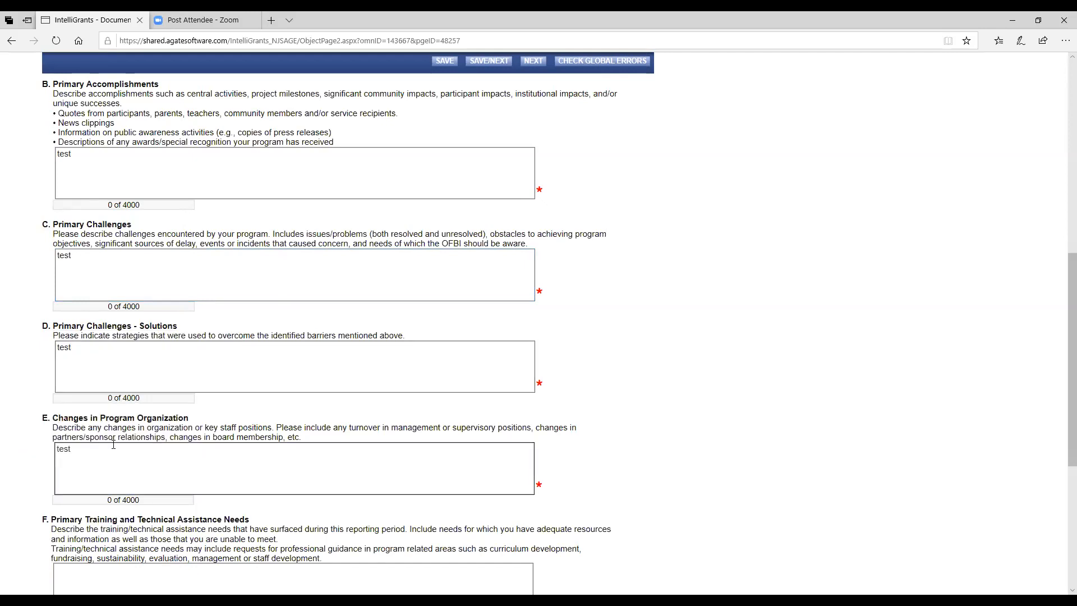
{"action": "scroll", "coordinate": [114, 443], "scroll_direction": "down", "scroll_amount": 4}
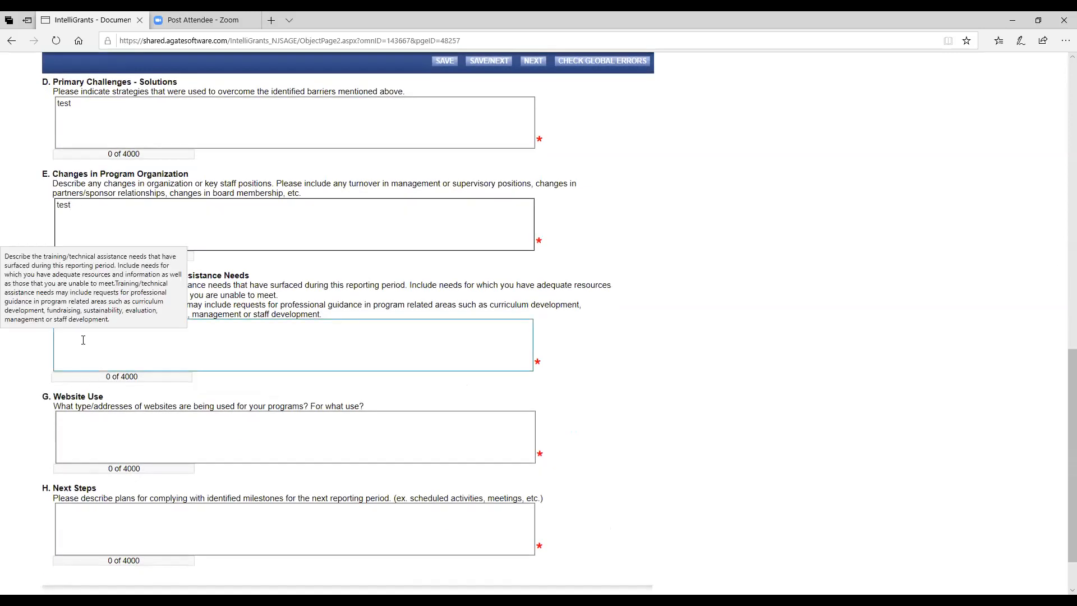
{"action": "right_click", "coordinate": [83, 340]}
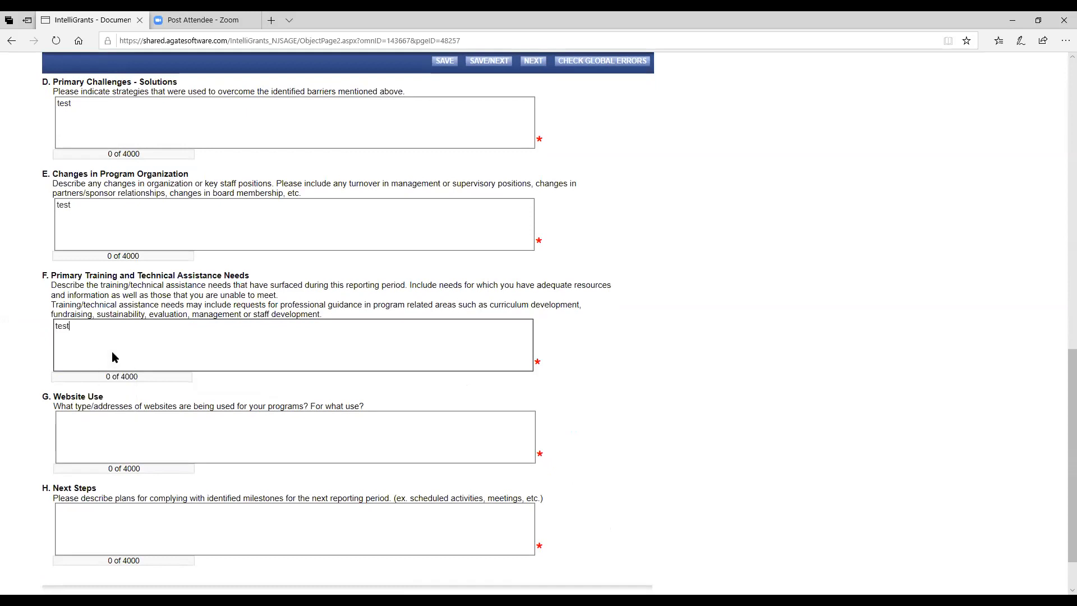
{"action": "left_click", "coordinate": [74, 424]}
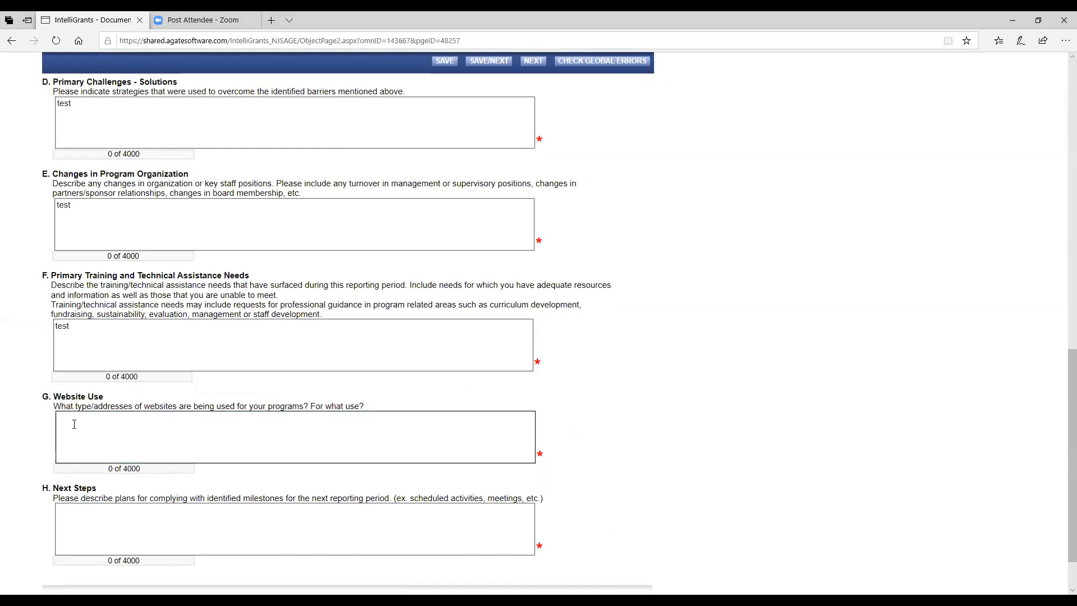
{"action": "right_click", "coordinate": [105, 435]}
{"action": "left_click", "coordinate": [106, 435]}
{"action": "left_click", "coordinate": [75, 513]}
{"action": "right_click", "coordinate": [75, 512]}
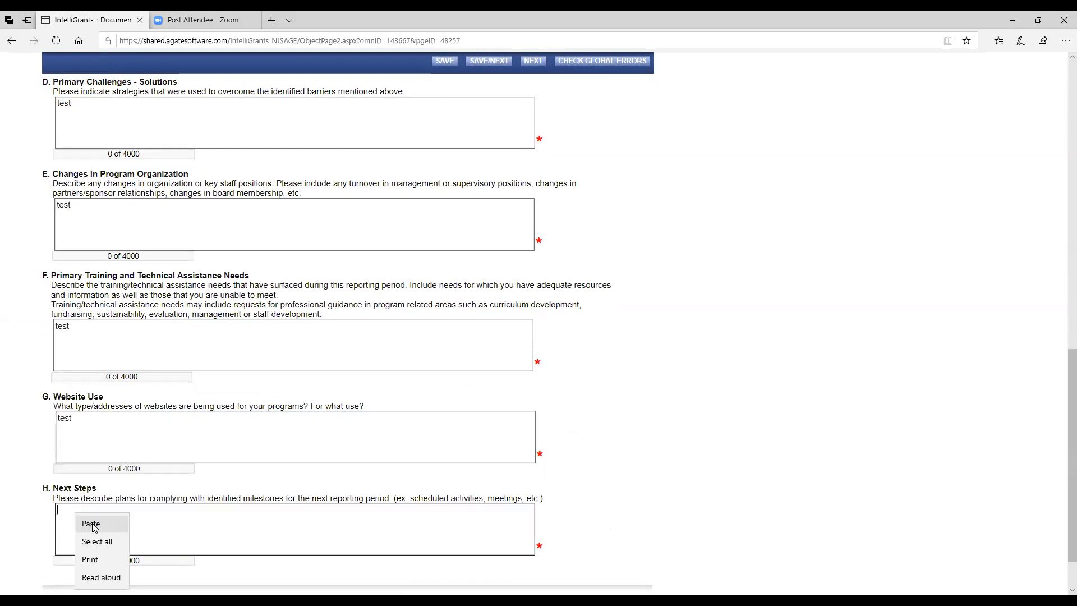
{"action": "left_click", "coordinate": [90, 524]}
{"action": "scroll", "coordinate": [179, 498], "scroll_direction": "up", "scroll_amount": 8}
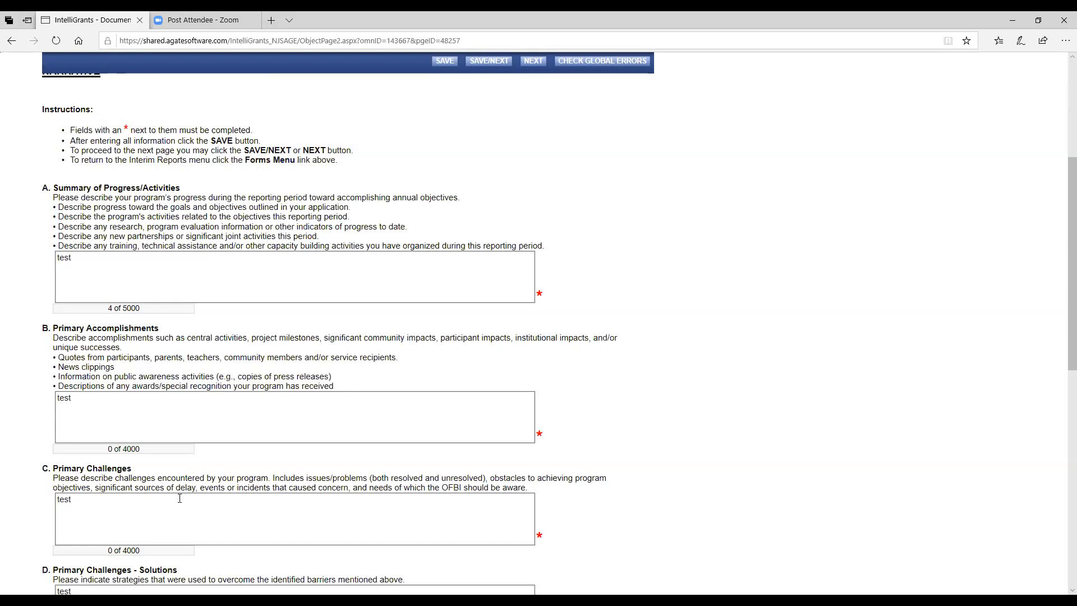
Step: Save the Narrative form's 'test' answers with SAVE/NEXT
{"action": "scroll", "coordinate": [180, 498], "scroll_direction": "down", "scroll_amount": 10}
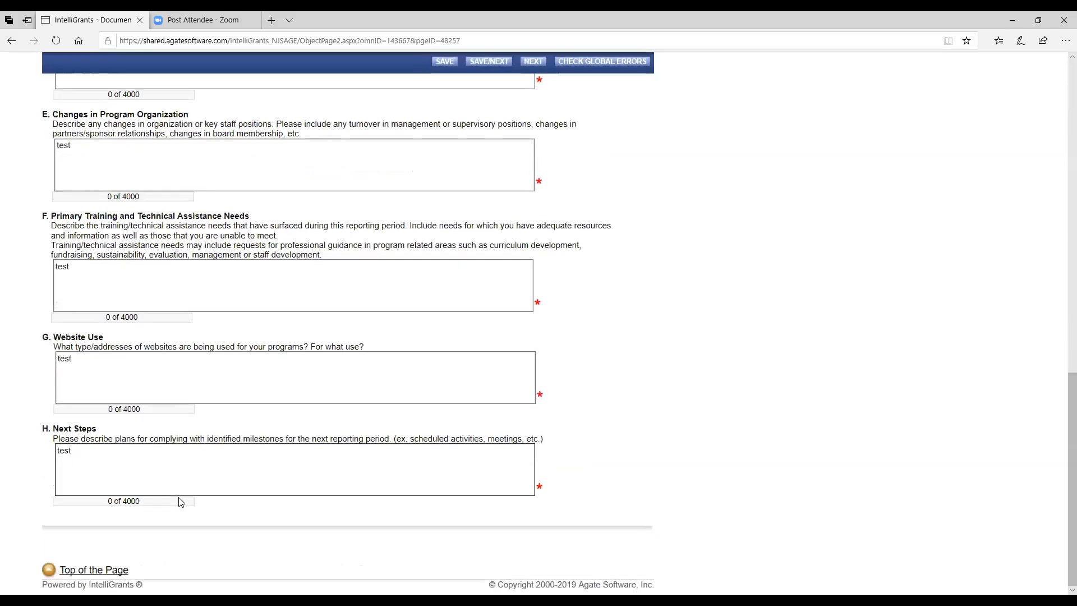
{"action": "scroll", "coordinate": [180, 498], "scroll_direction": "up", "scroll_amount": 11}
{"action": "scroll", "coordinate": [179, 498], "scroll_direction": "up", "scroll_amount": 3}
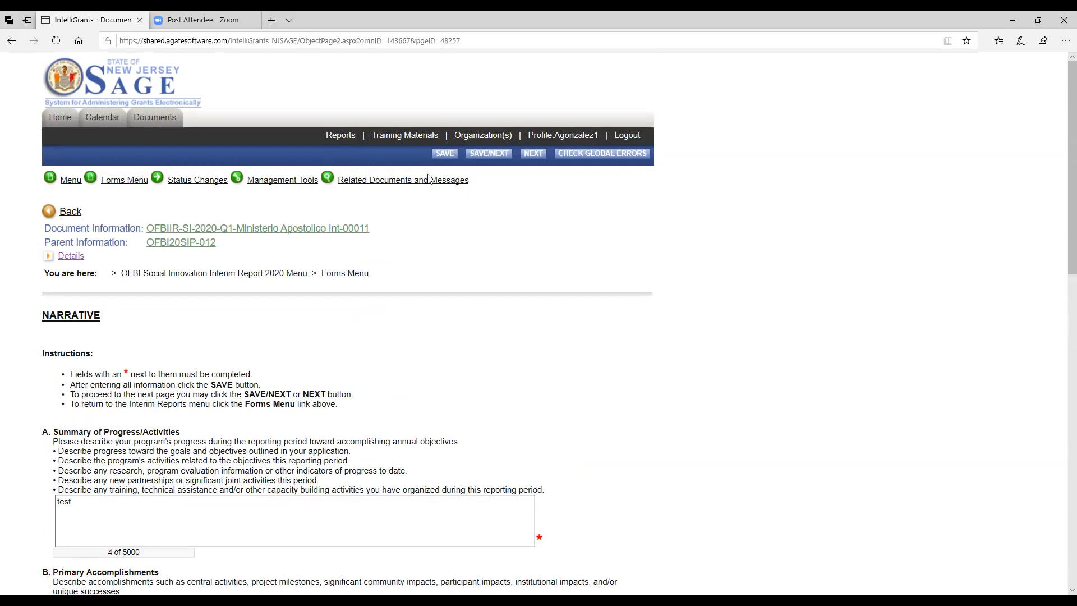
{"action": "left_click", "coordinate": [487, 154]}
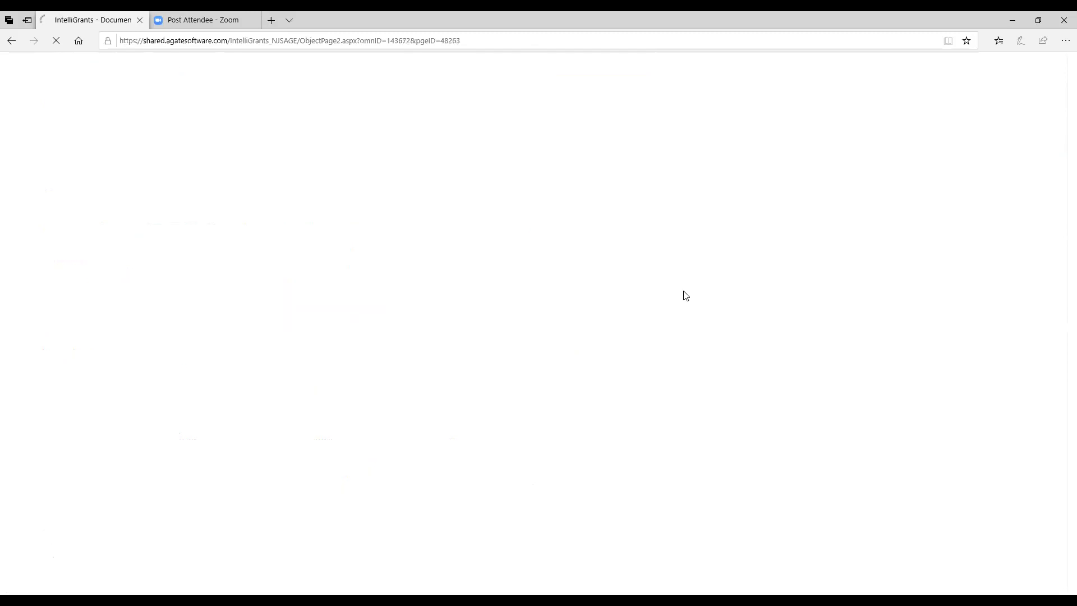
Step: Enter 1000 as the Prog Coord grant funds from state expended
{"action": "scroll", "coordinate": [685, 296], "scroll_direction": "down", "scroll_amount": 3}
{"action": "scroll", "coordinate": [685, 296], "scroll_direction": "up", "scroll_amount": 3}
{"action": "scroll", "coordinate": [686, 295], "scroll_direction": "down", "scroll_amount": 3}
{"action": "scroll", "coordinate": [686, 296], "scroll_direction": "down", "scroll_amount": 1}
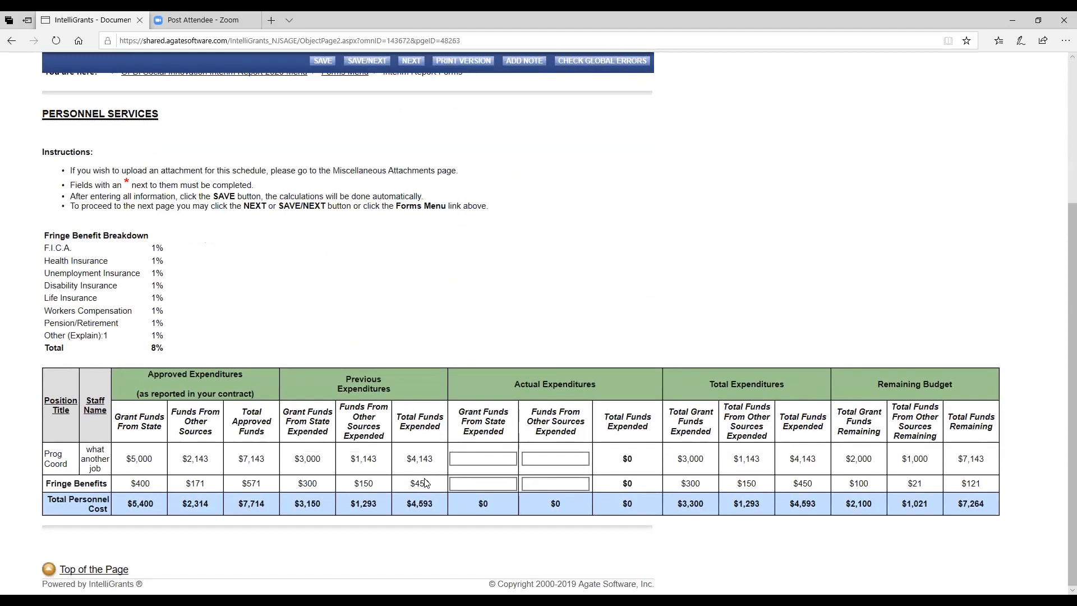
{"action": "left_click", "coordinate": [503, 463]}
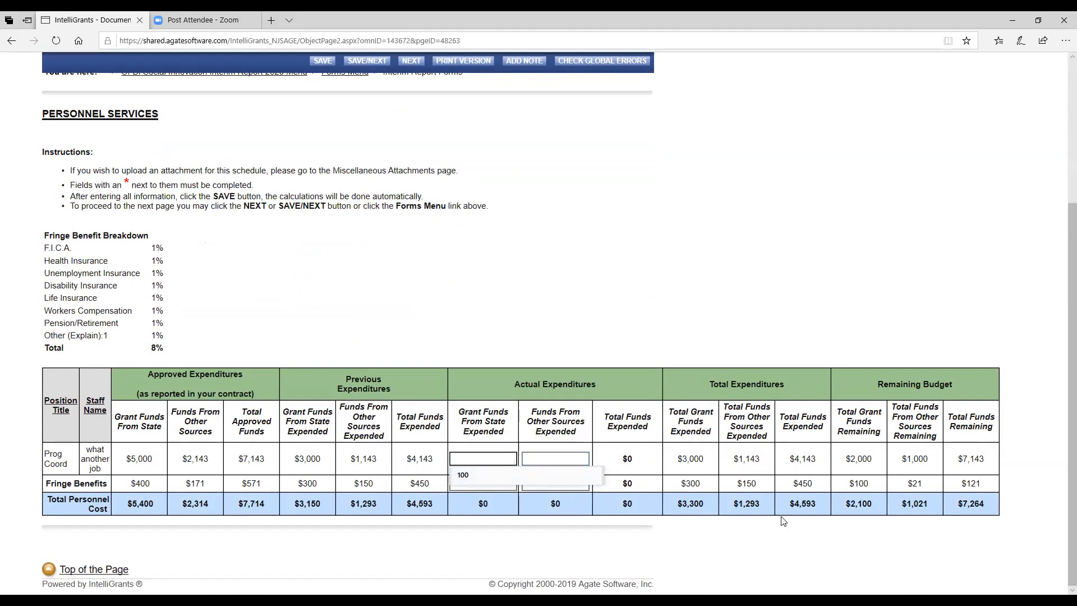
{"action": "type", "text": "1000"}
{"action": "key", "text": "Tab"}
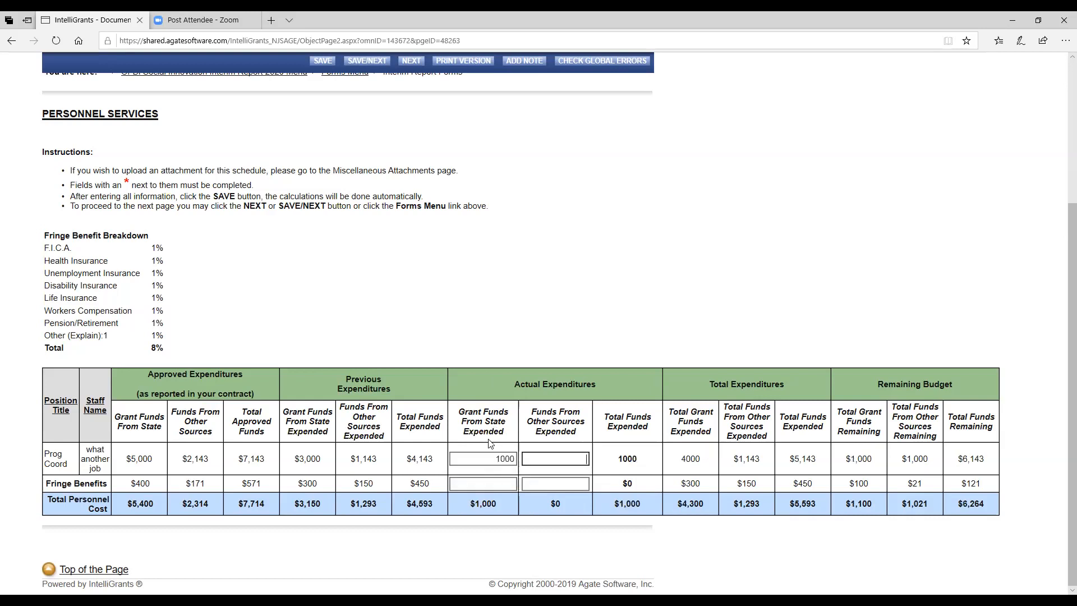
{"action": "left_click", "coordinate": [504, 463]}
{"action": "left_click", "coordinate": [139, 427]}
Step: Enter 500 as Prog Coord's funds from other sources expended and save Personnel Services
{"action": "left_click", "coordinate": [582, 459]}
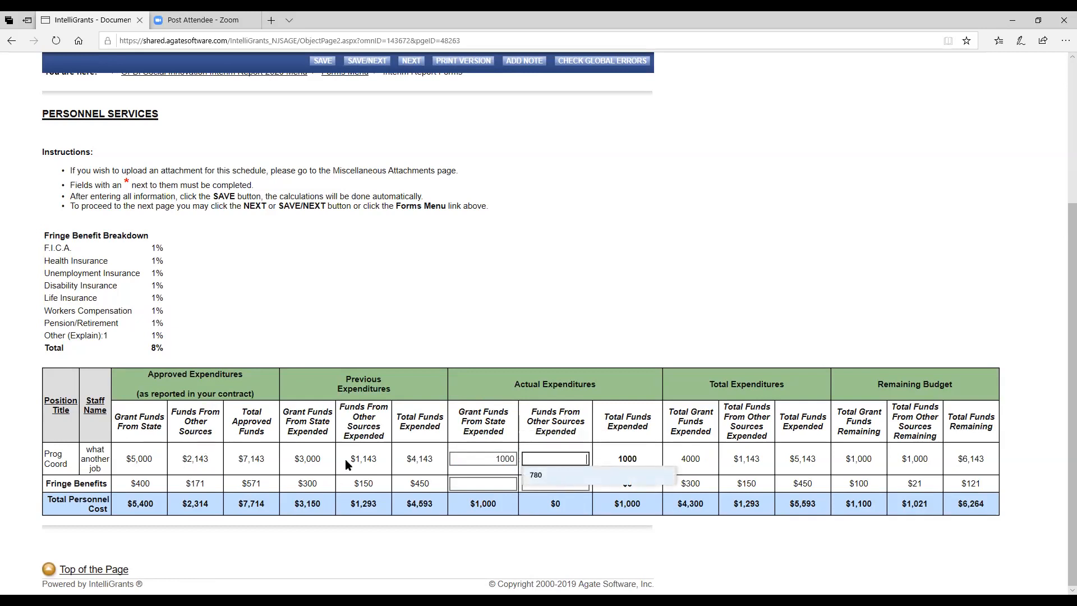
{"action": "type", "text": "500"}
{"action": "key", "text": "Tab"}
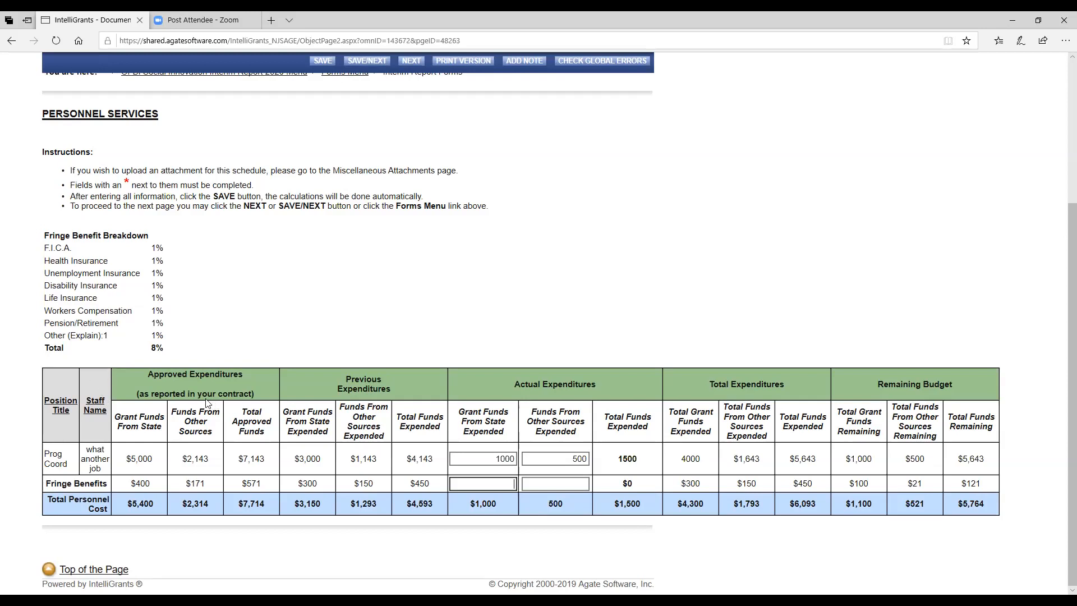
{"action": "scroll", "coordinate": [575, 406], "scroll_direction": "up", "scroll_amount": 3}
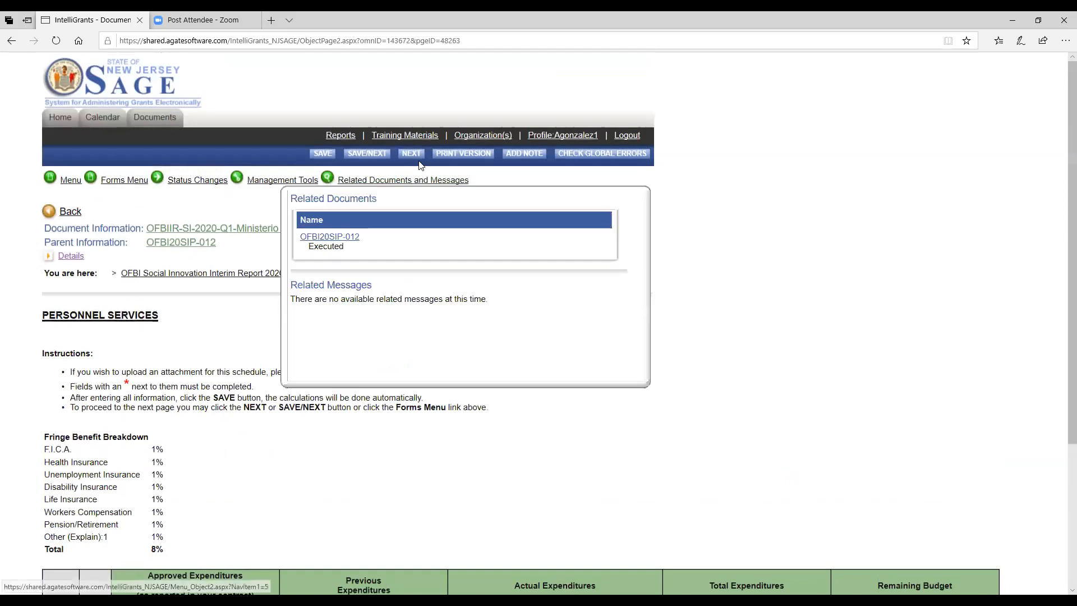
{"action": "left_click", "coordinate": [364, 154]}
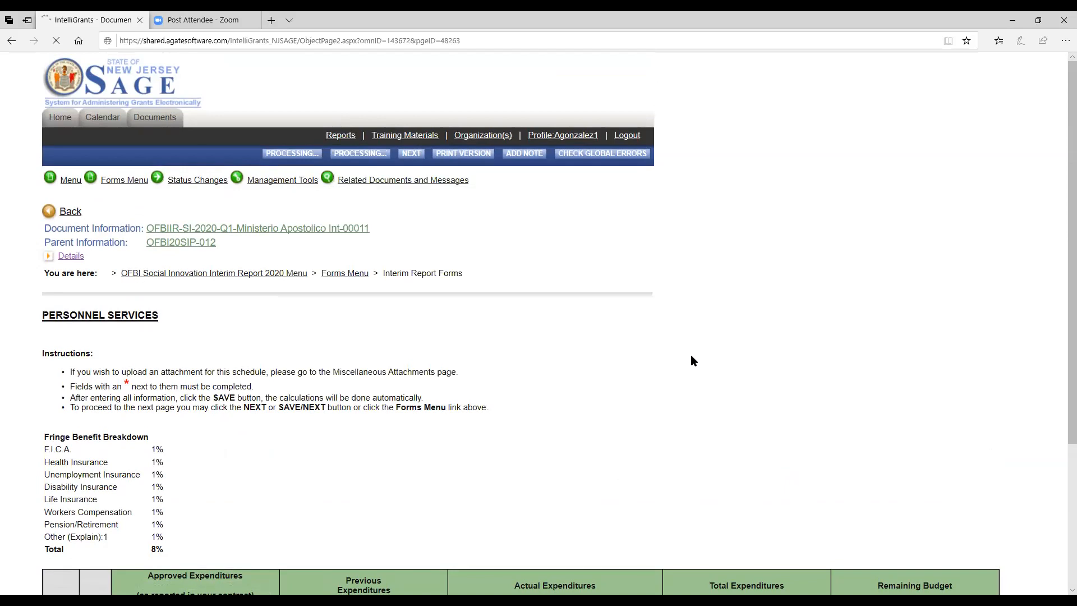
{"action": "scroll", "coordinate": [692, 356], "scroll_direction": "down", "scroll_amount": 1}
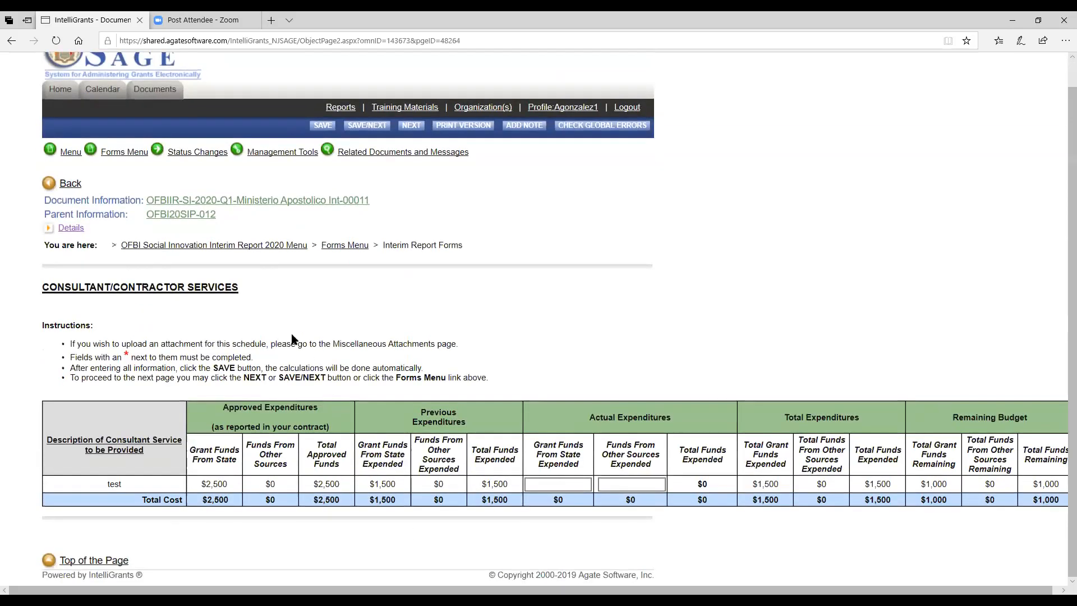
Step: Record 500 state grant funds expended for the consultant row 'test' and save the form
{"action": "scroll", "coordinate": [410, 579], "scroll_direction": "right", "scroll_amount": 1}
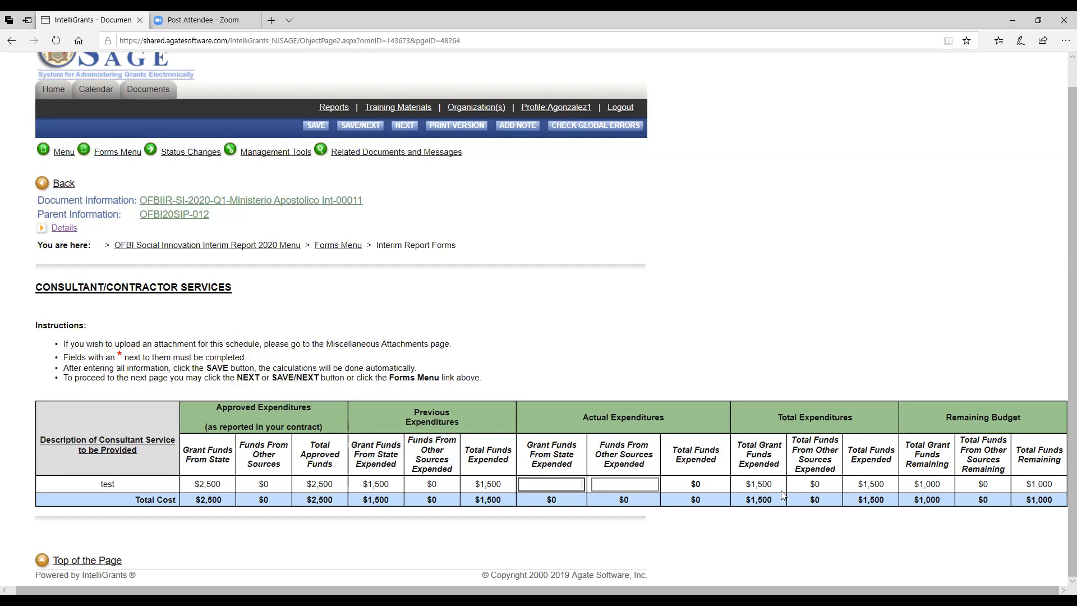
{"action": "type", "text": "500"}
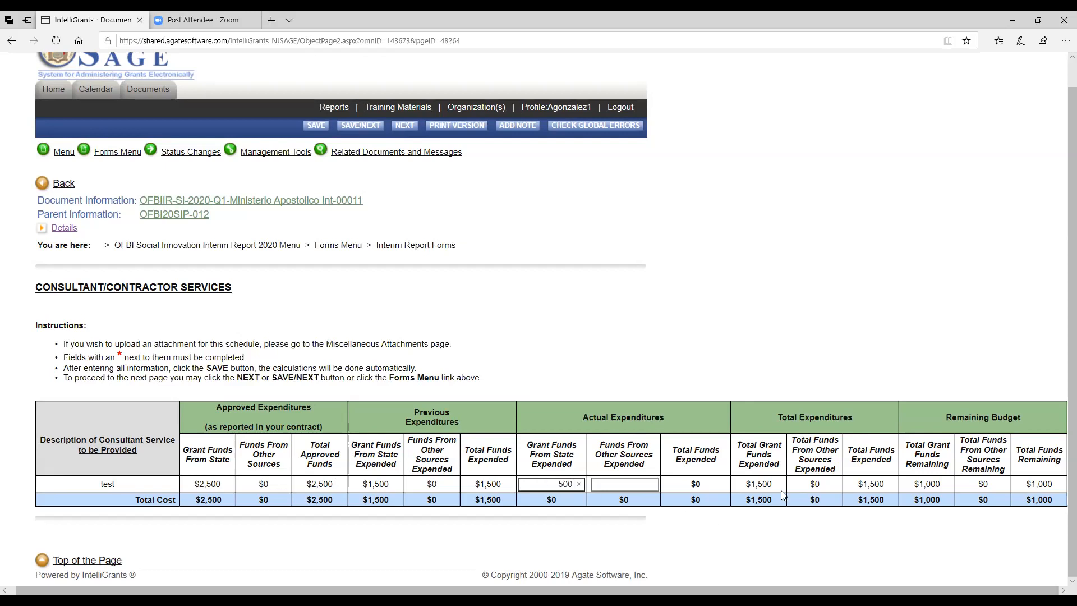
{"action": "key", "text": "Tab"}
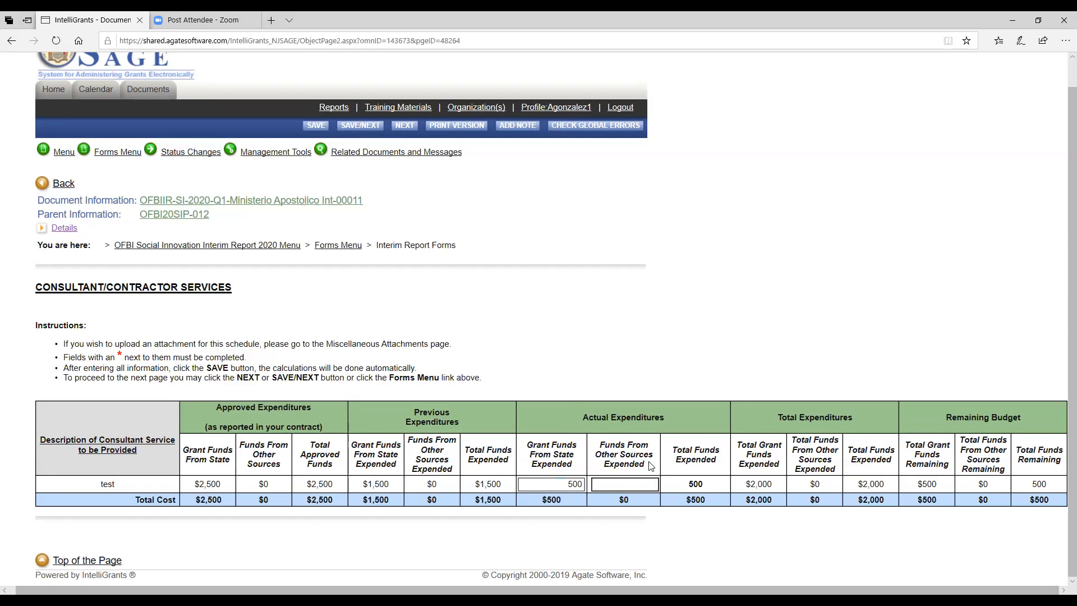
{"action": "left_click", "coordinate": [360, 128]}
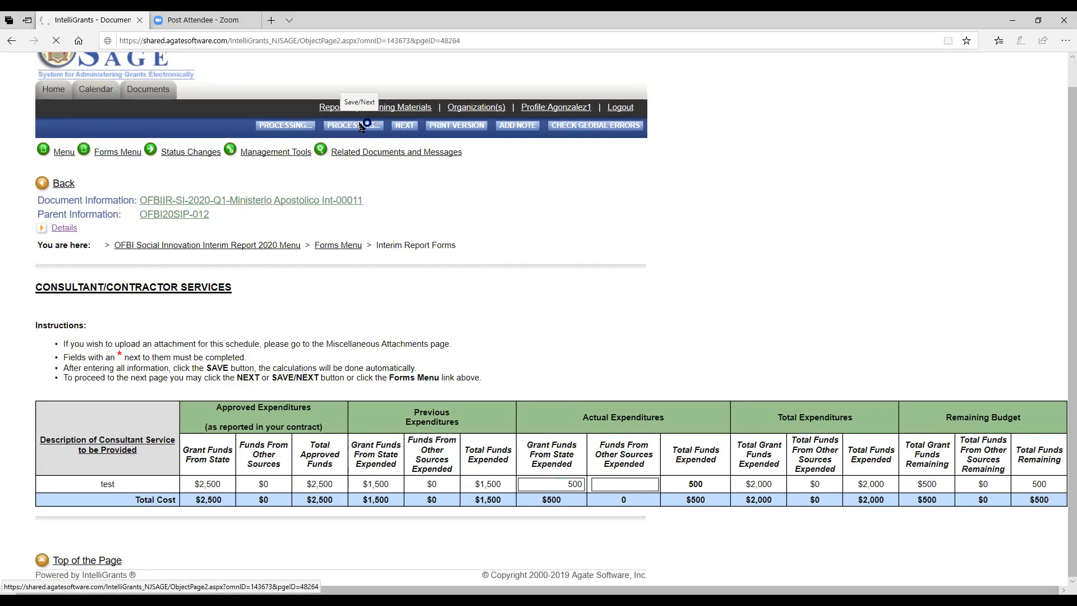
{"action": "scroll", "coordinate": [527, 378], "scroll_direction": "down", "scroll_amount": 2}
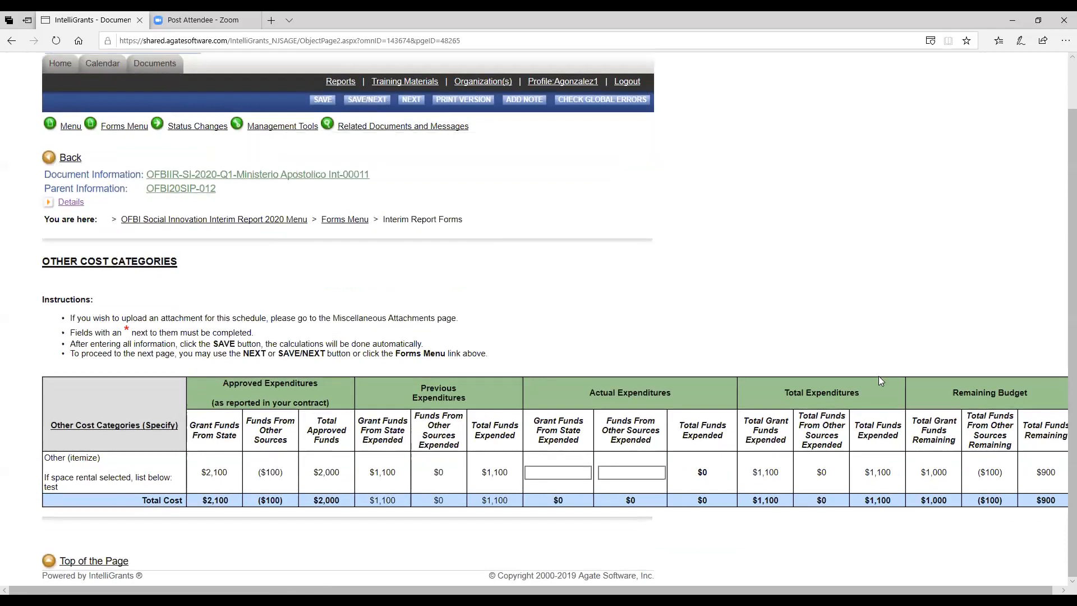
Step: Enter 500 state grant funds expended for the Other cost category and save
{"action": "left_click", "coordinate": [564, 474]}
{"action": "left_click", "coordinate": [562, 472]}
{"action": "type", "text": "500"}
{"action": "key", "text": "Tab"}
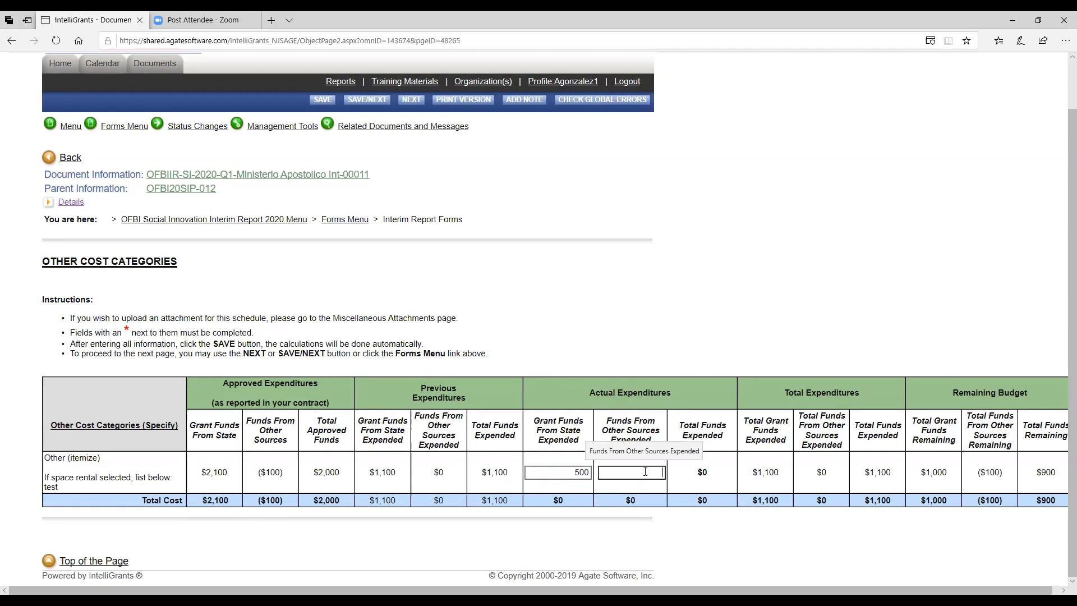
{"action": "left_click", "coordinate": [370, 101]}
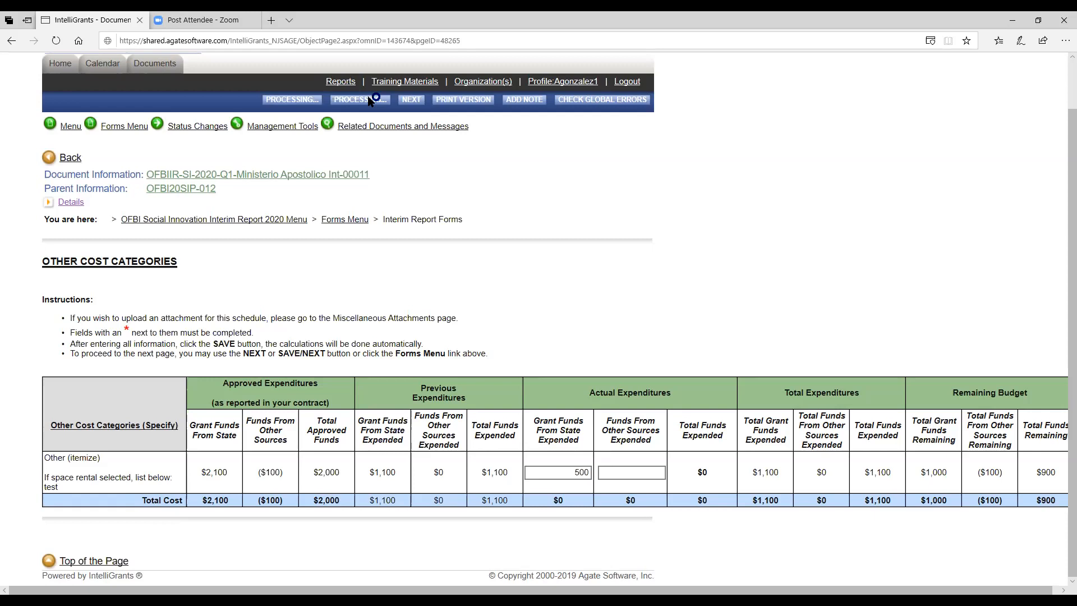
{"action": "scroll", "coordinate": [462, 247], "scroll_direction": "down", "scroll_amount": 5}
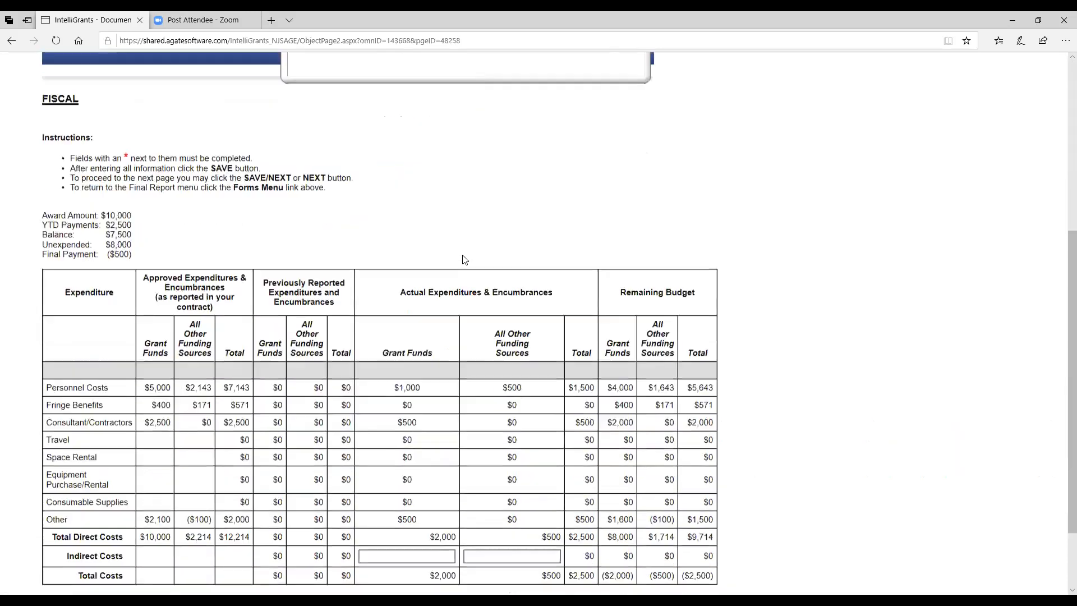
Step: Tick the I/We certify budgetary statement on the FISCAL form and save it again
{"action": "scroll", "coordinate": [343, 208], "scroll_direction": "up", "scroll_amount": 1}
{"action": "scroll", "coordinate": [251, 167], "scroll_direction": "up", "scroll_amount": 4}
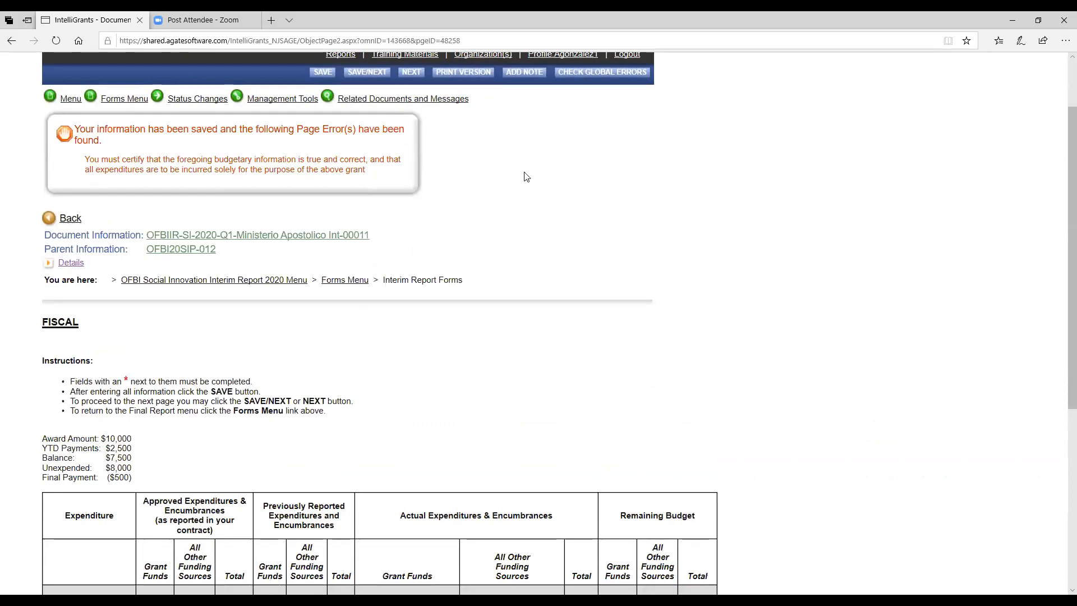
{"action": "scroll", "coordinate": [526, 176], "scroll_direction": "down", "scroll_amount": 5}
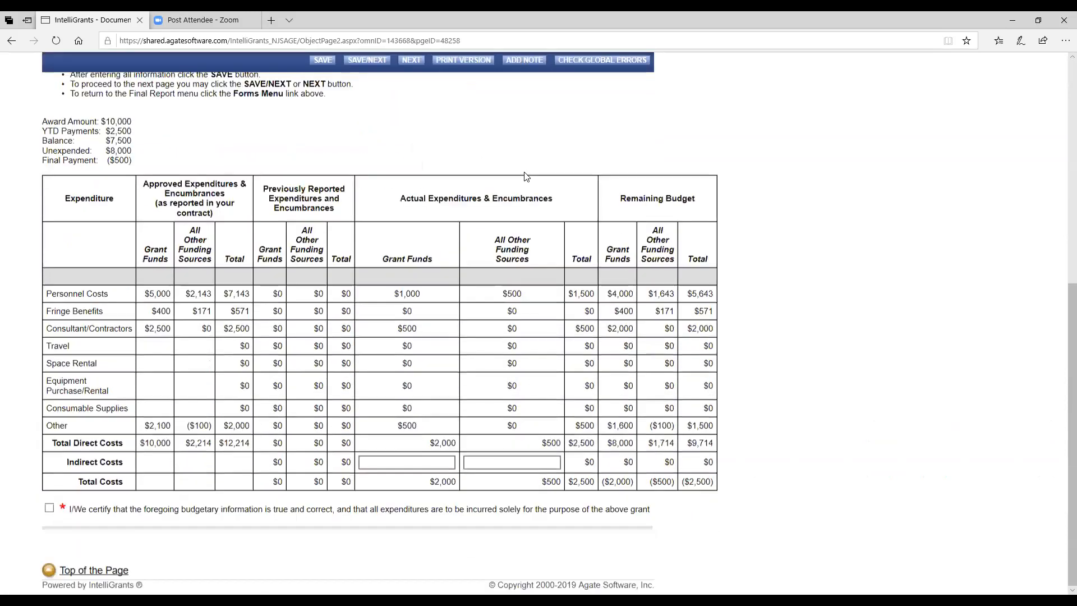
{"action": "left_click", "coordinate": [49, 507]}
{"action": "scroll", "coordinate": [415, 240], "scroll_direction": "up", "scroll_amount": 7}
{"action": "scroll", "coordinate": [418, 243], "scroll_direction": "down", "scroll_amount": 5}
{"action": "scroll", "coordinate": [418, 243], "scroll_direction": "up", "scroll_amount": 5}
{"action": "scroll", "coordinate": [418, 243], "scroll_direction": "down", "scroll_amount": 6}
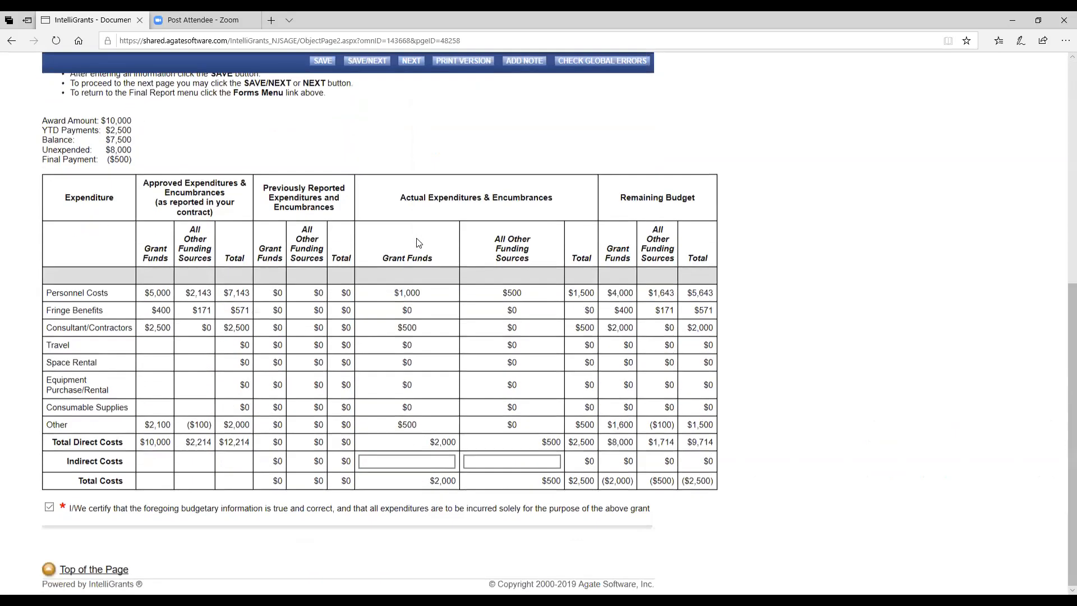
{"action": "scroll", "coordinate": [416, 242], "scroll_direction": "up", "scroll_amount": 7}
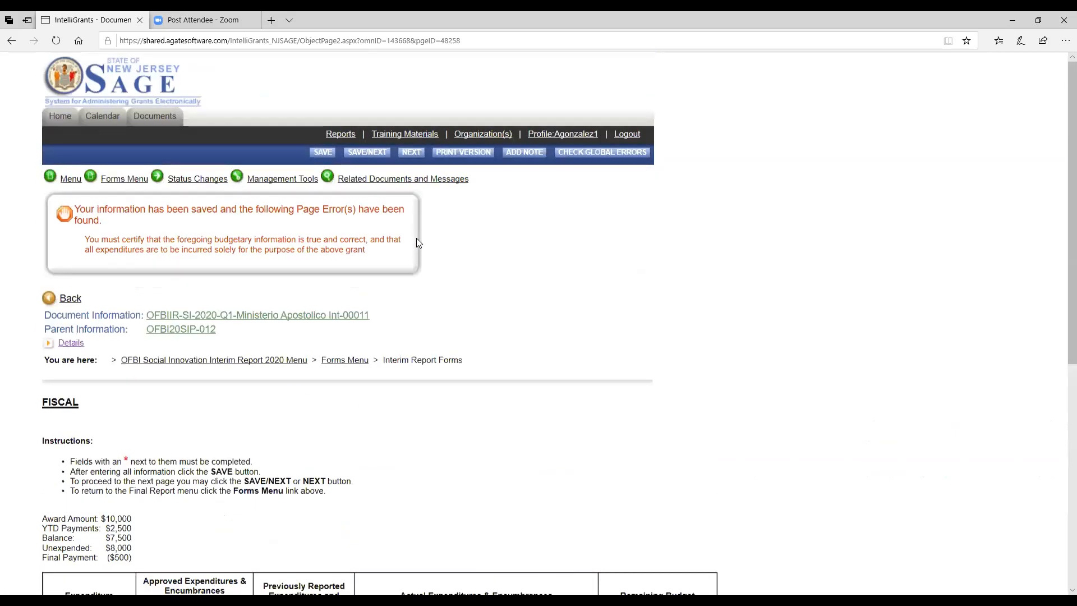
{"action": "left_click", "coordinate": [322, 155]}
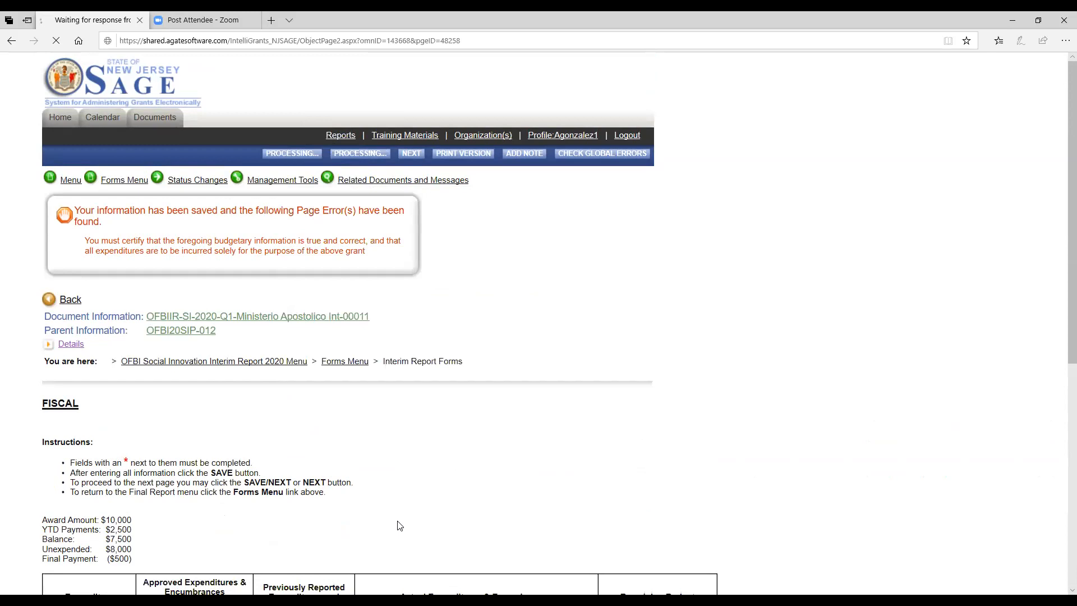
{"action": "scroll", "coordinate": [400, 524], "scroll_direction": "down", "scroll_amount": 6}
{"action": "scroll", "coordinate": [403, 523], "scroll_direction": "up", "scroll_amount": 5}
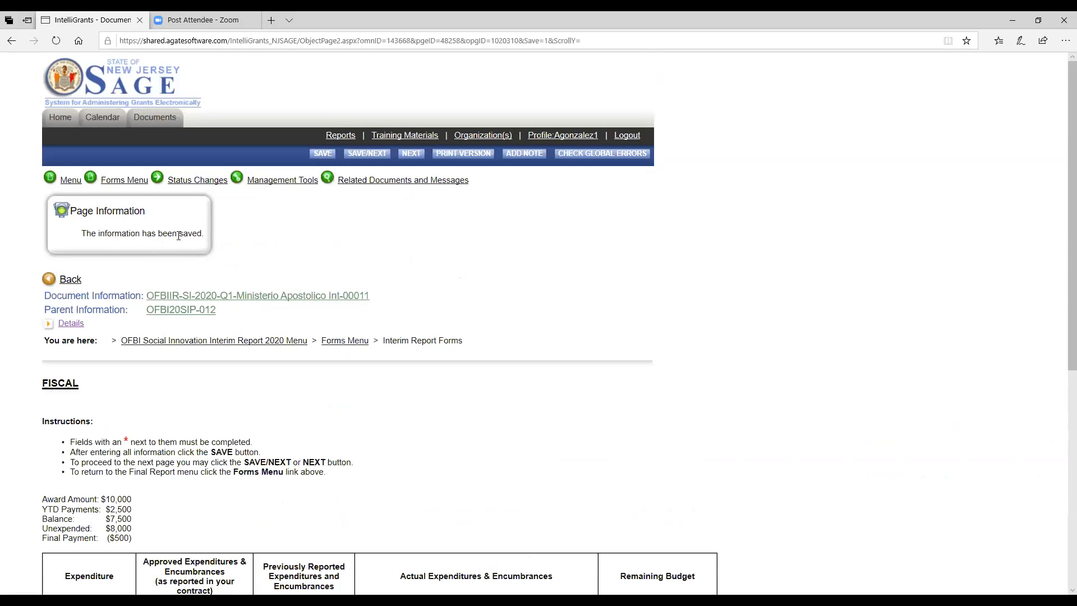
Step: Apply the Interim Report Submitted status and accept the submission agreement
{"action": "mouse_move", "coordinate": [208, 183]}
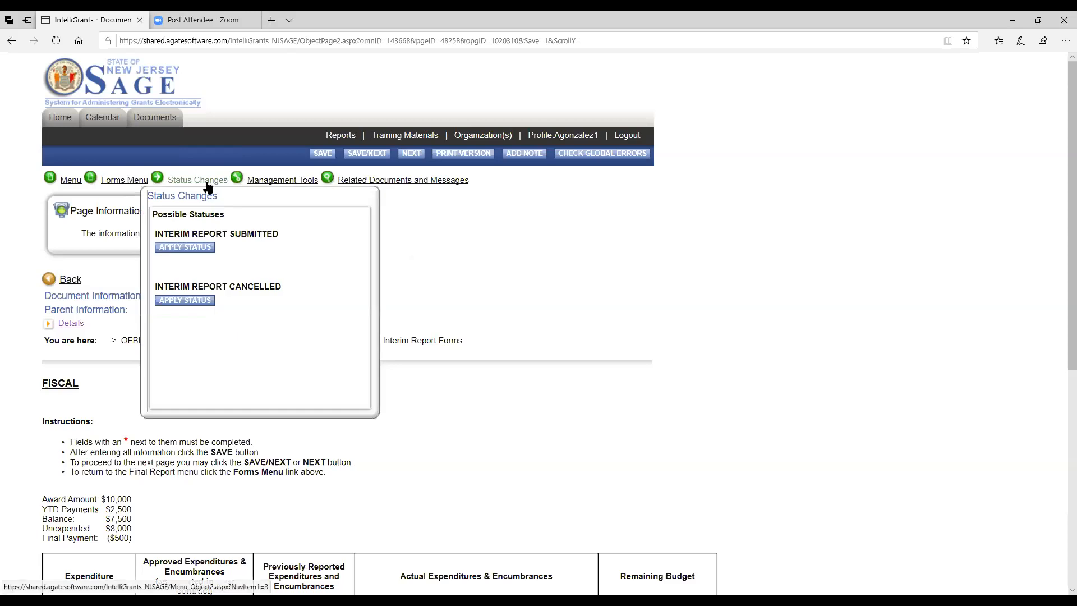
{"action": "left_click", "coordinate": [195, 250]}
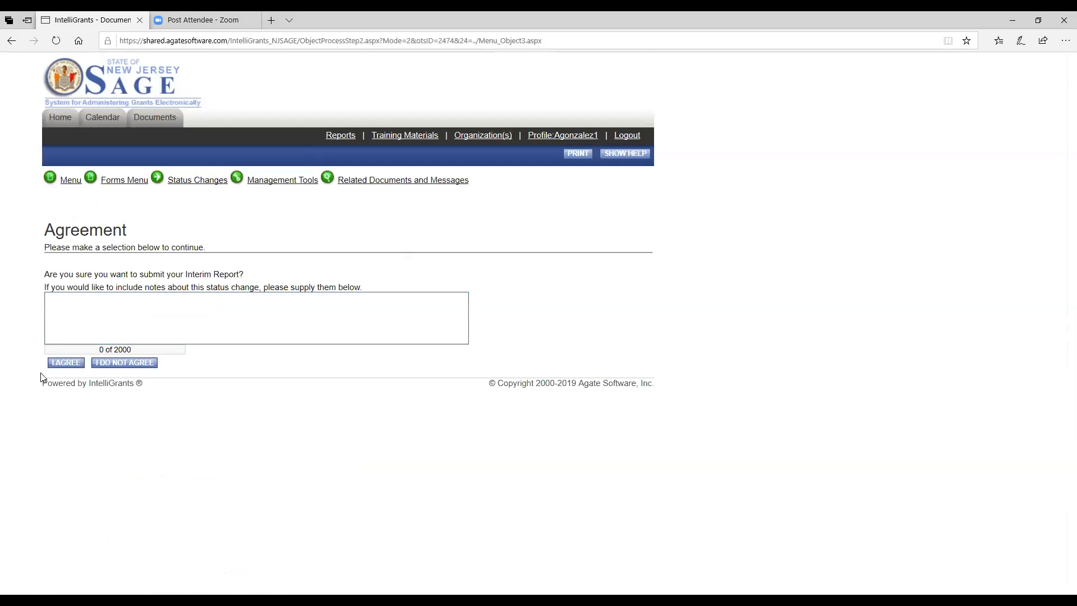
{"action": "left_click", "coordinate": [61, 363]}
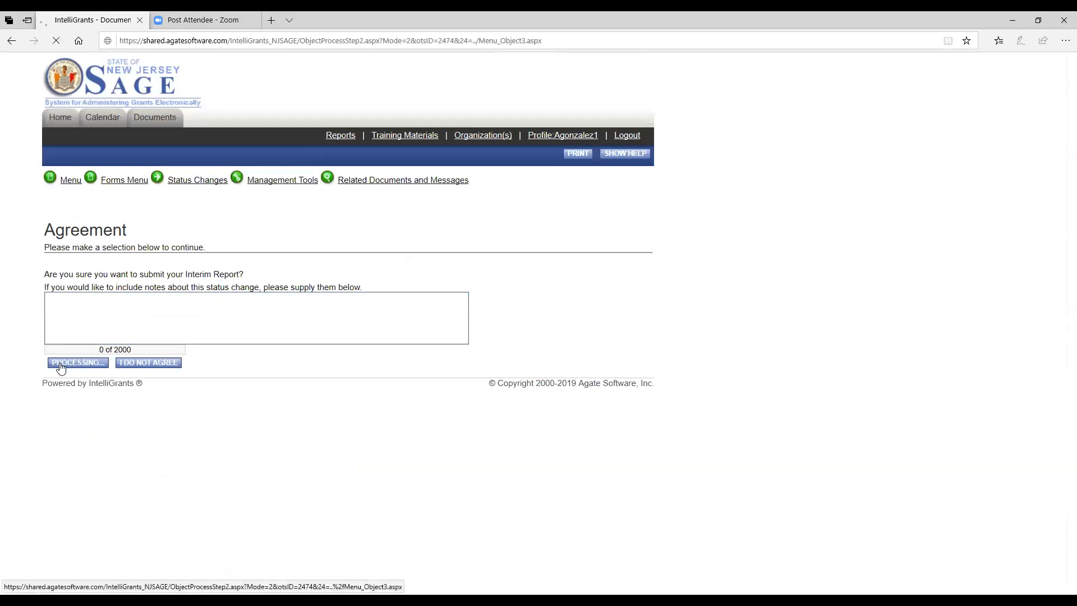